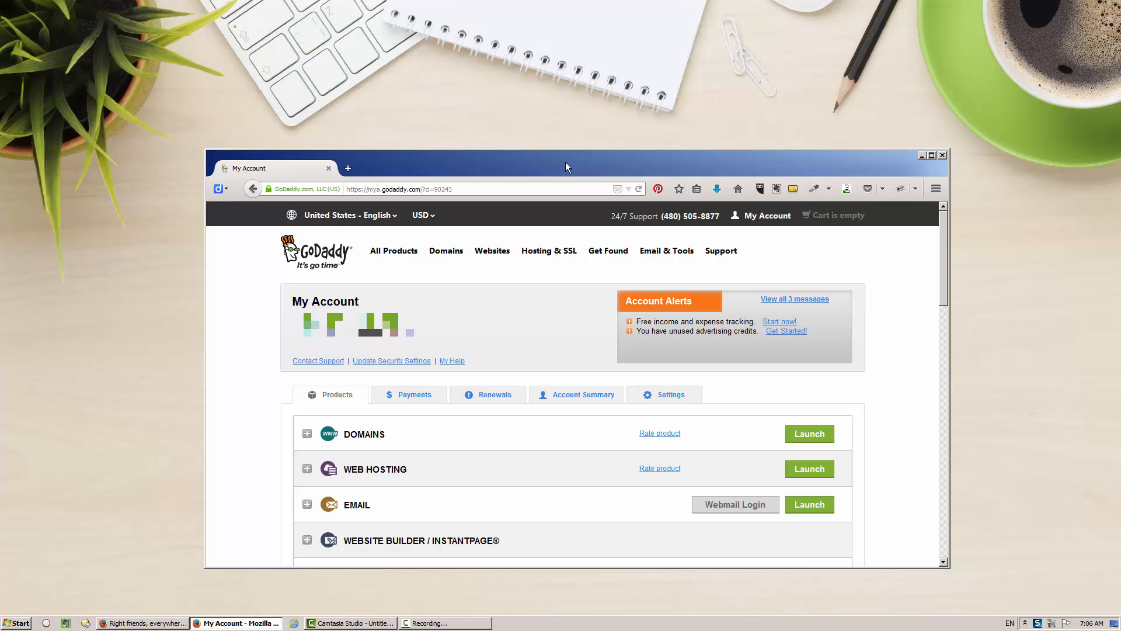
- Scroll the Products list and launch WEB HOSTING to list all hosting accounts
drag(944, 262, 945, 304)
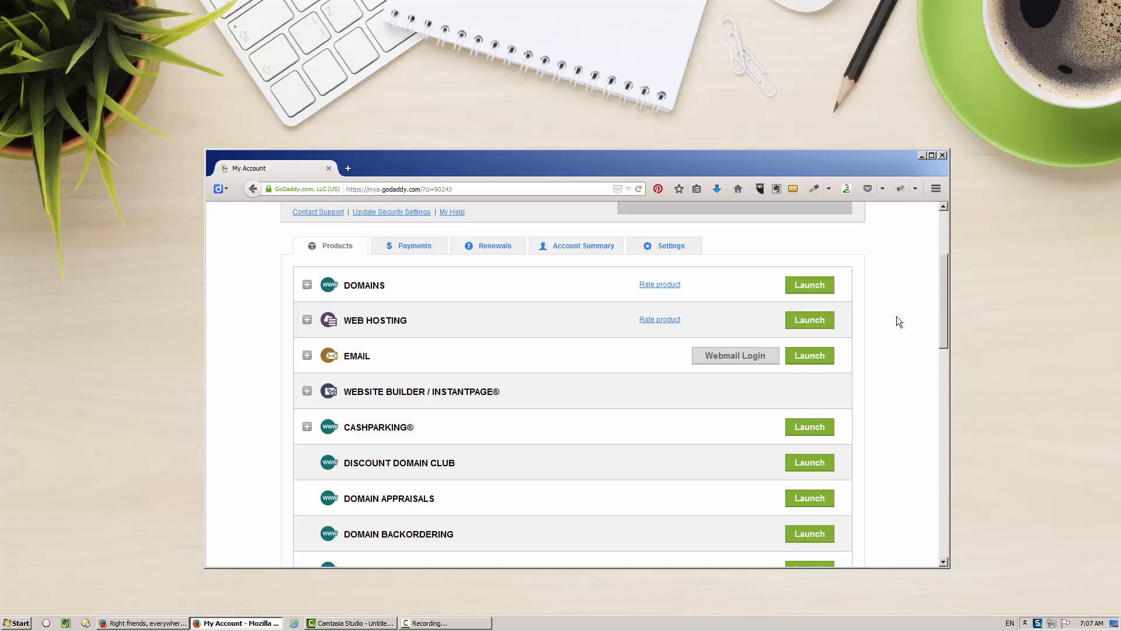
click(815, 321)
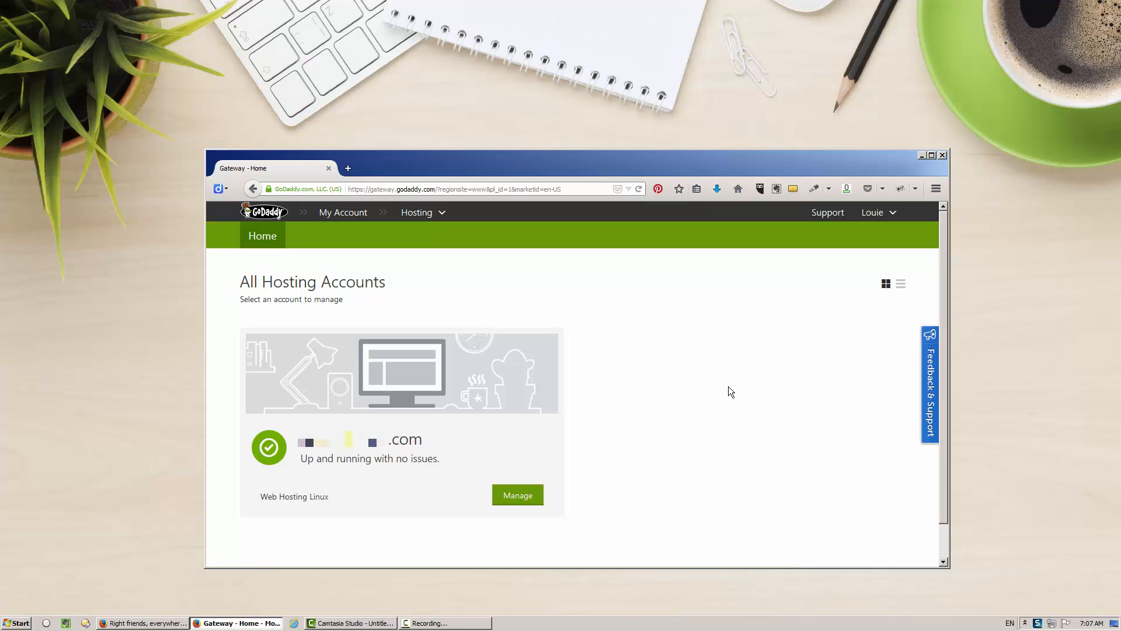
- Manage the Web Hosting Linux account and open Hosted Domains under Settings
click(513, 496)
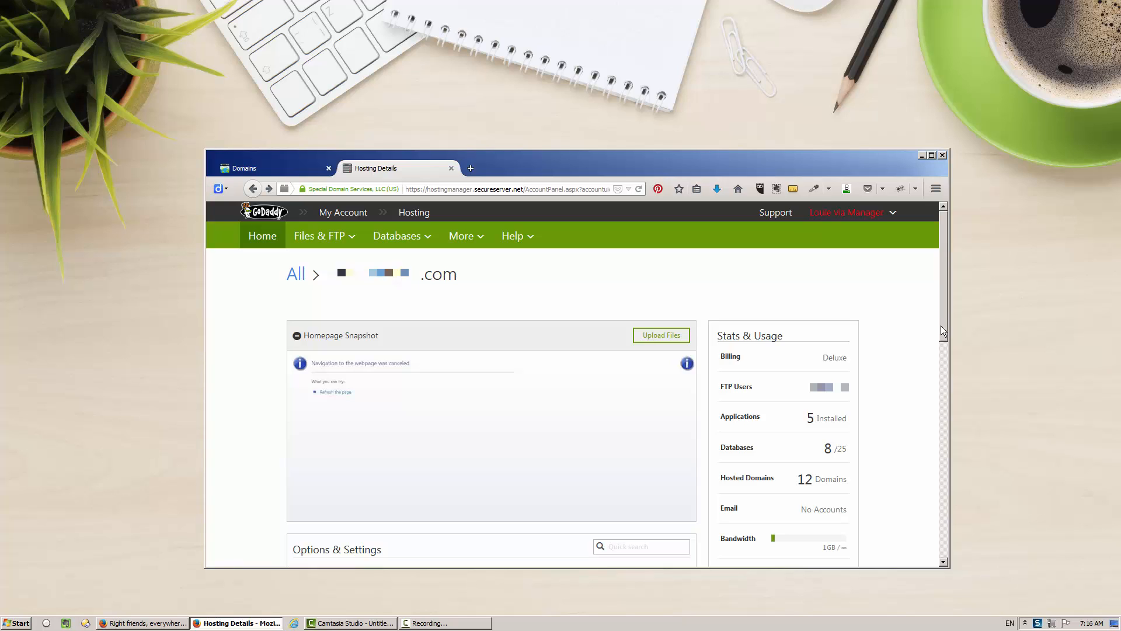
drag(941, 329, 940, 526)
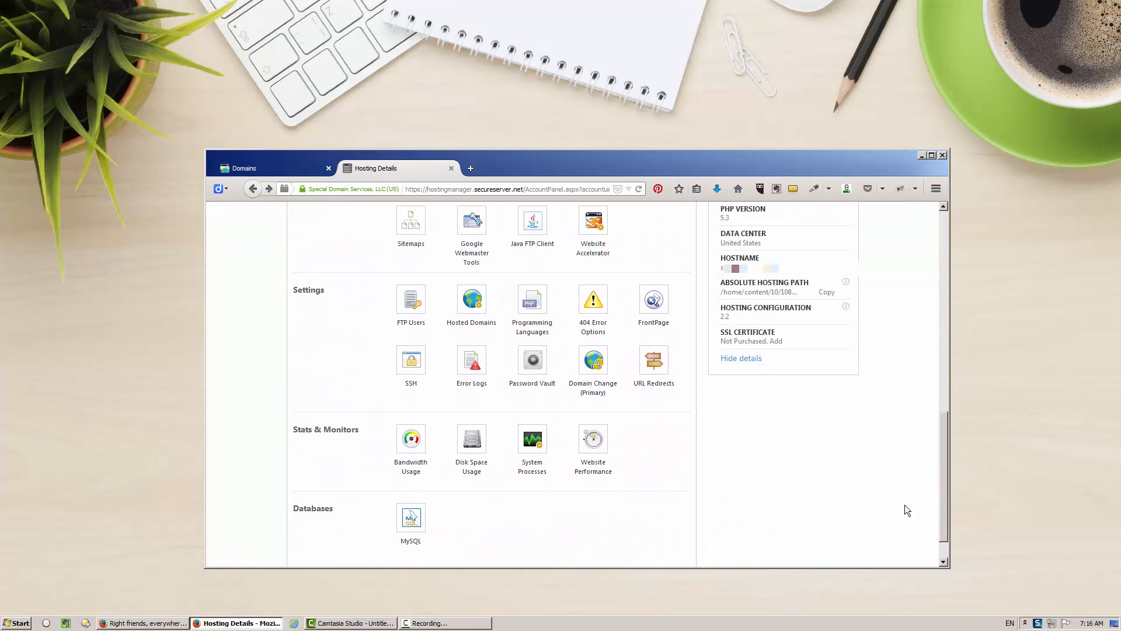
click(468, 307)
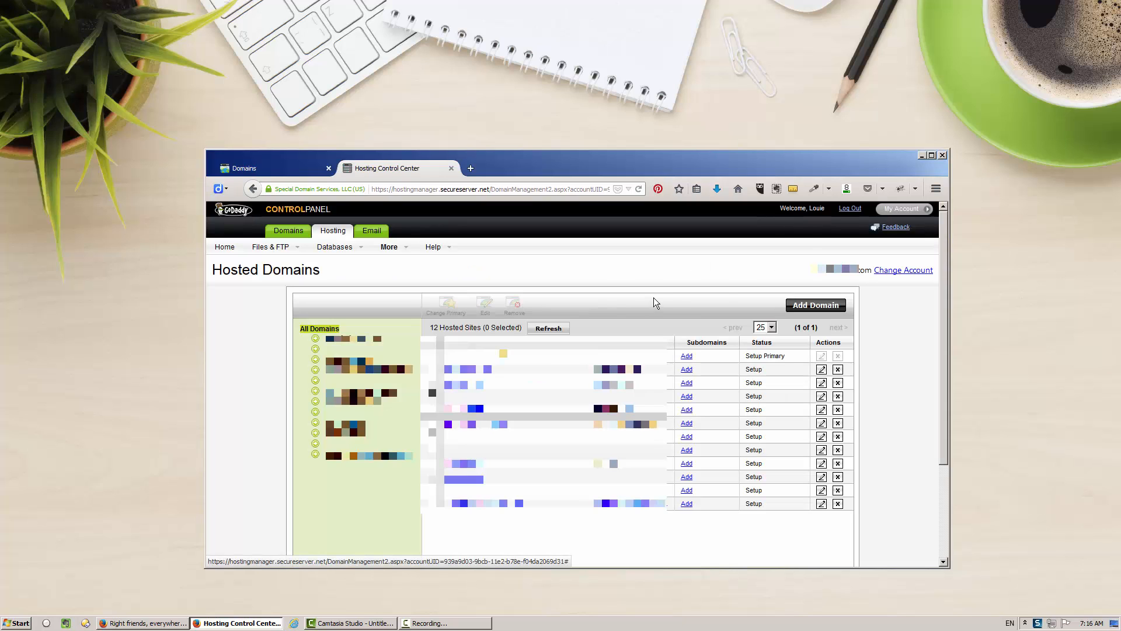
- Add the suggested domain starting 'break' with folder 'bandsiteng/' to the hosting account
click(816, 305)
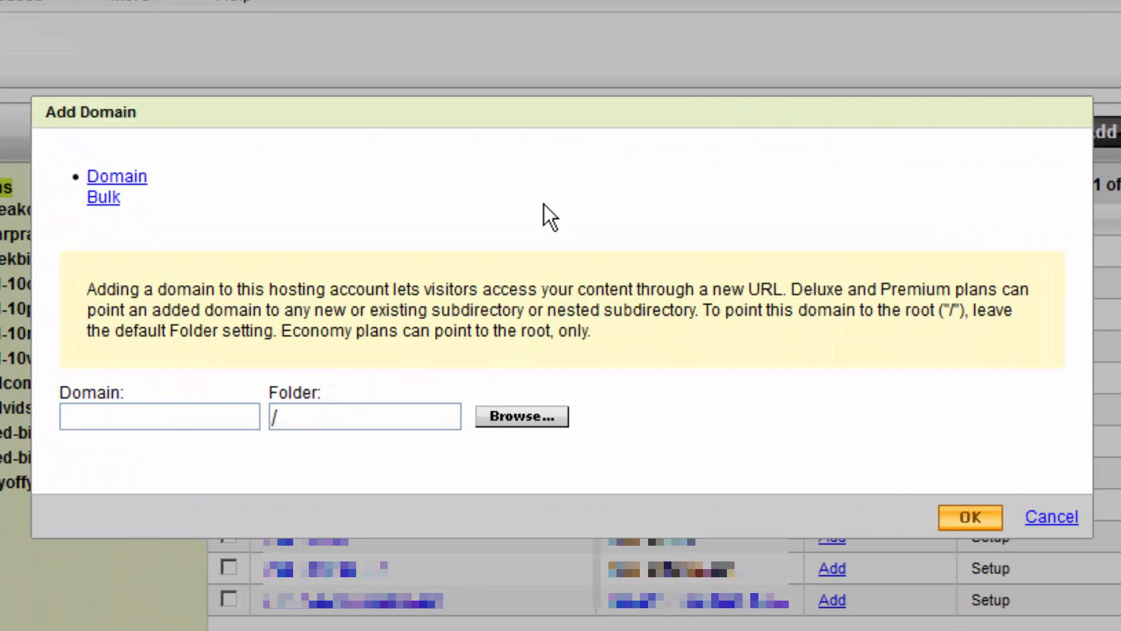
text(break)
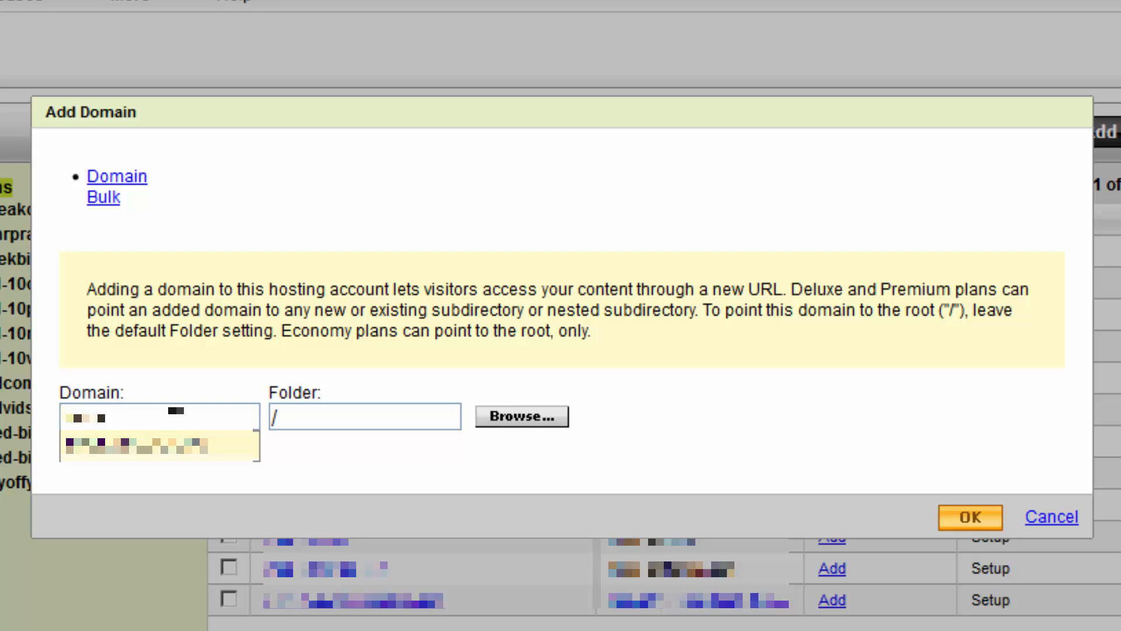
click(171, 446)
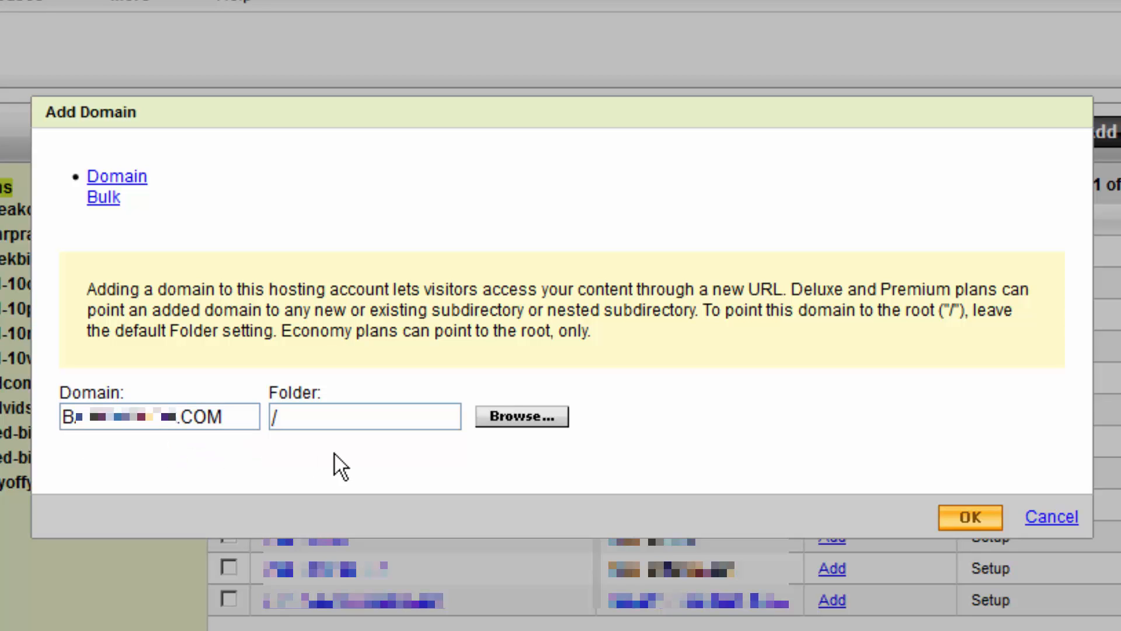
click(348, 422)
text(bandsiteng)
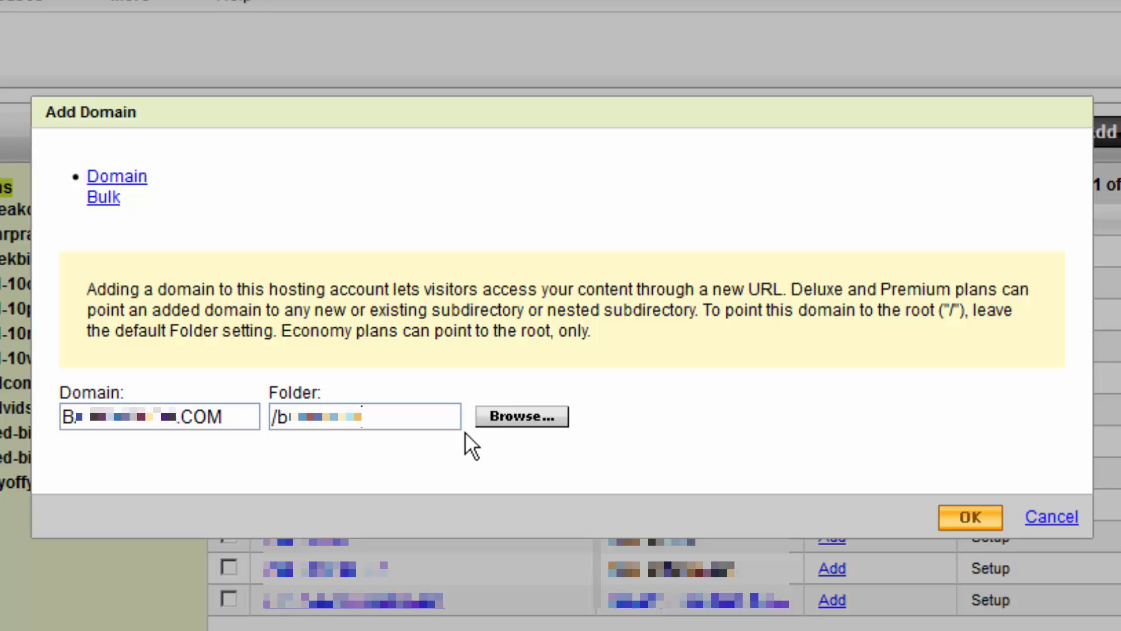
text(/)
click(972, 515)
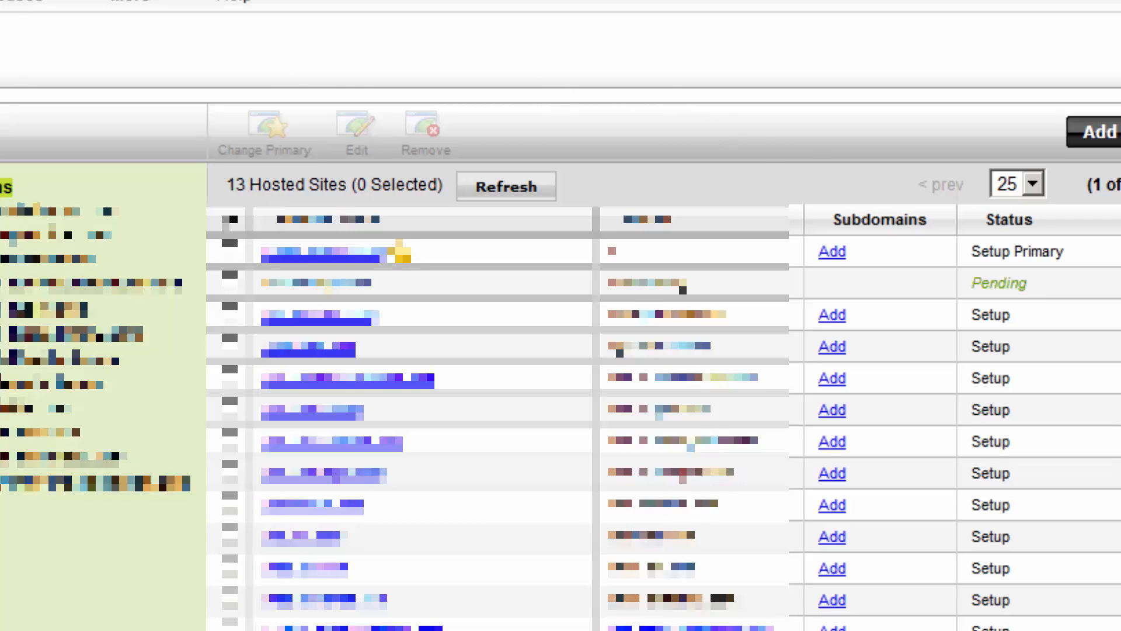
- From Hosting Details, open WordPress under Popular Apps and start the WordPress 4.0 install
click(40, 153)
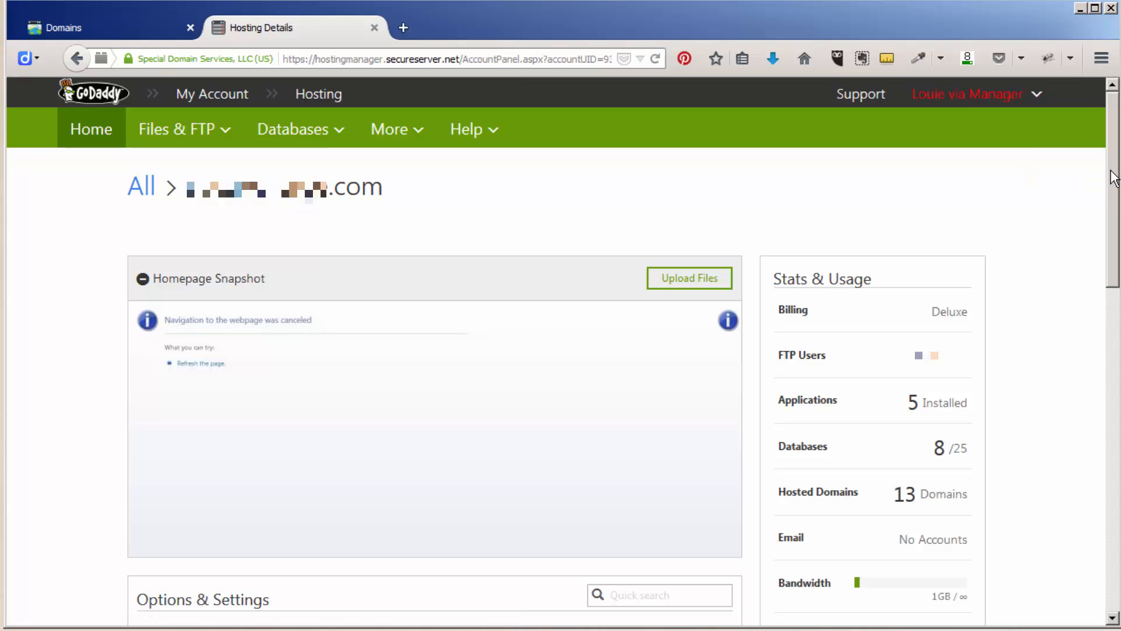
drag(1112, 175, 1092, 321)
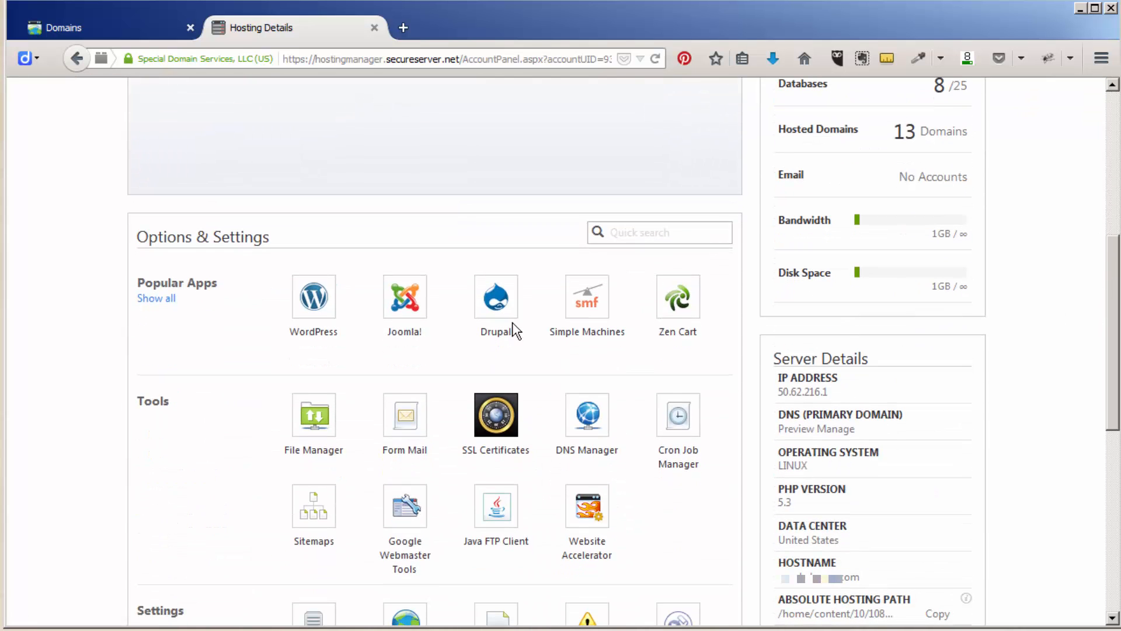
click(318, 304)
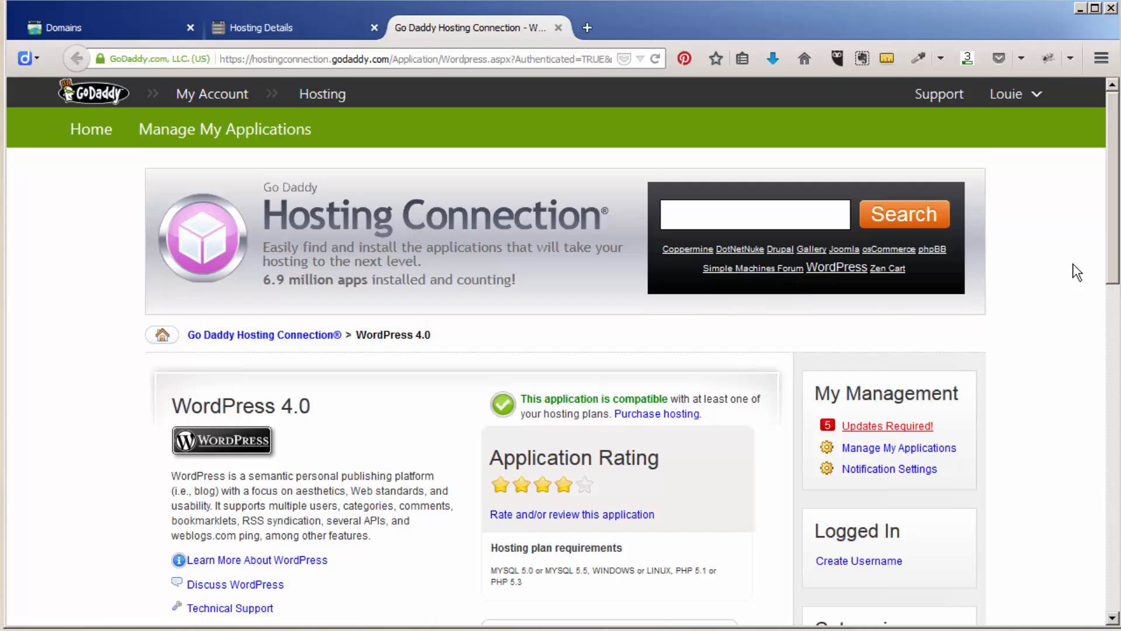
scroll(1077, 270, down, 4)
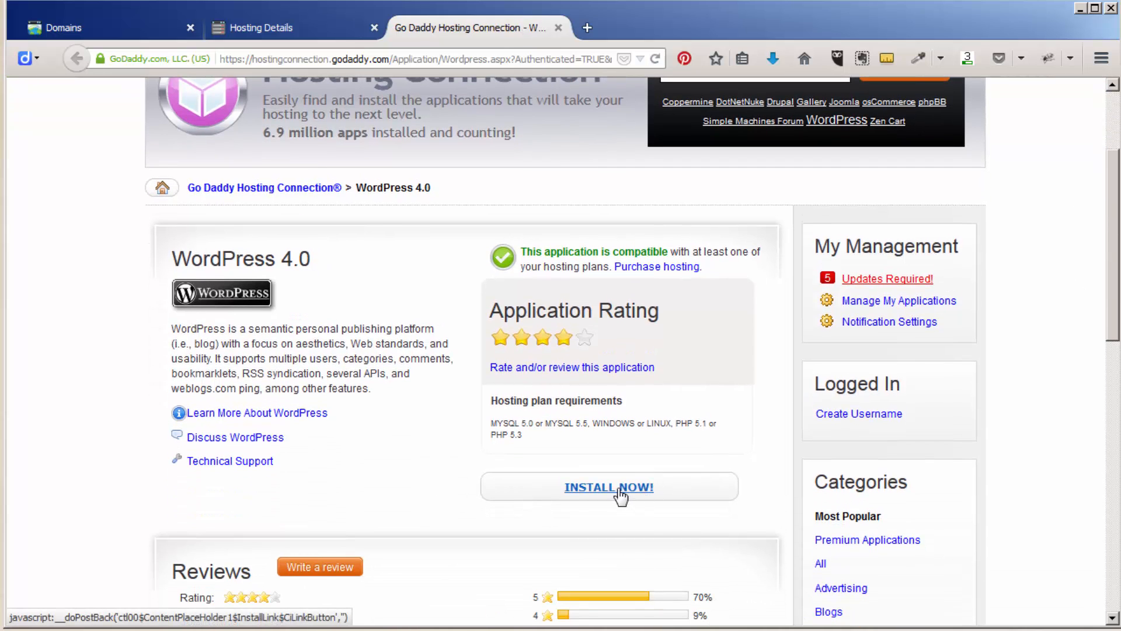
click(620, 496)
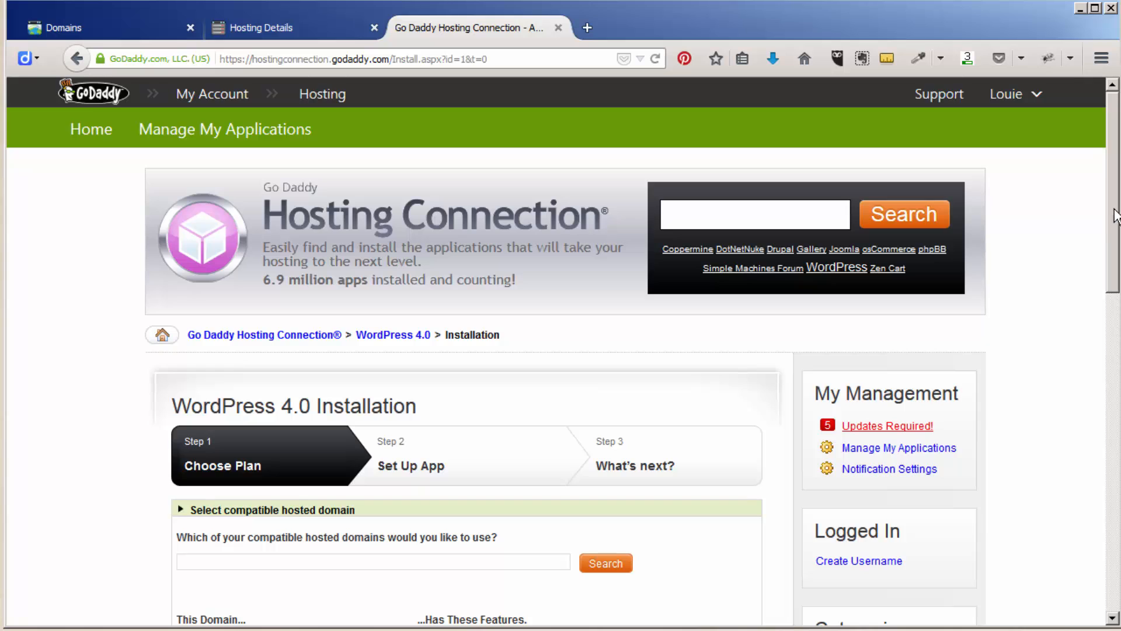
- Page through the installer's hosted domain list (next, last, first page) looking for the new domain
drag(1115, 216, 1091, 323)
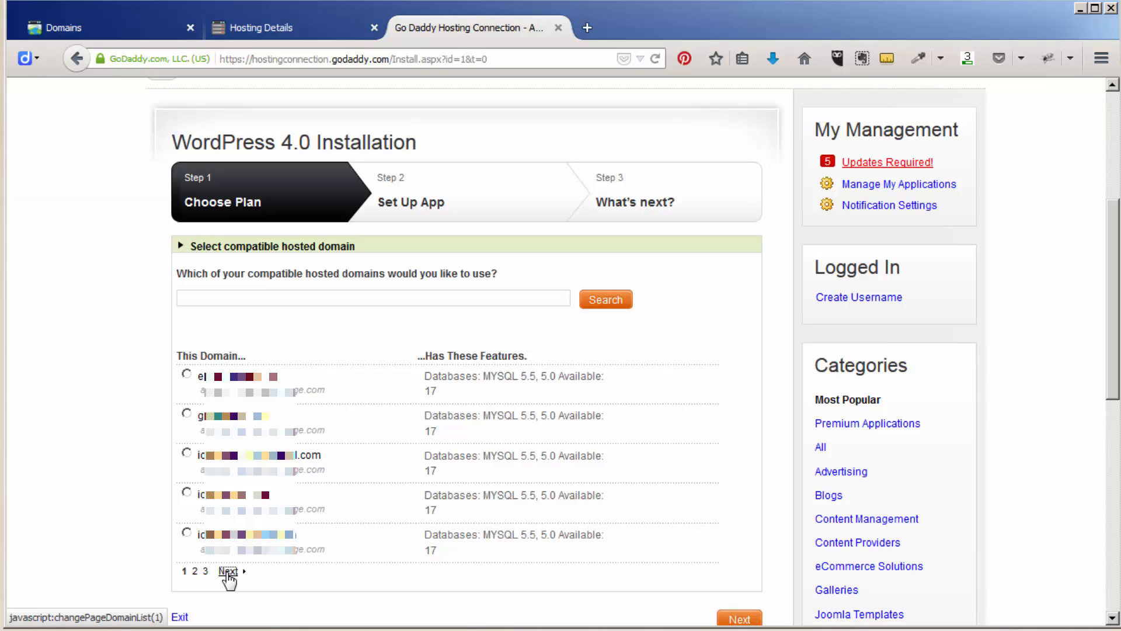
click(228, 571)
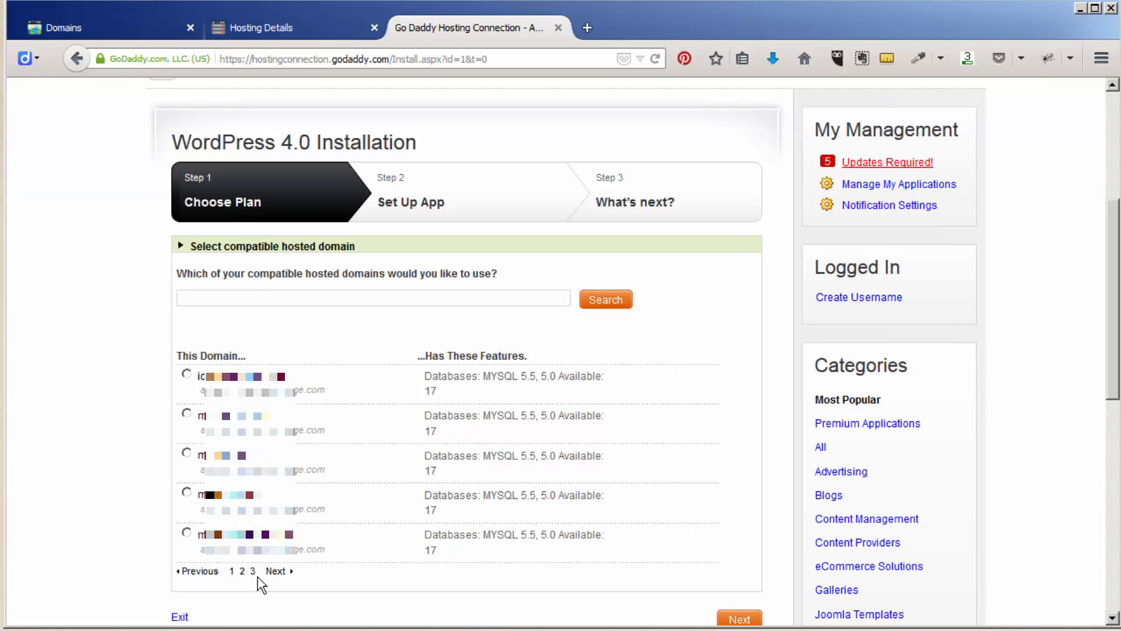
click(274, 573)
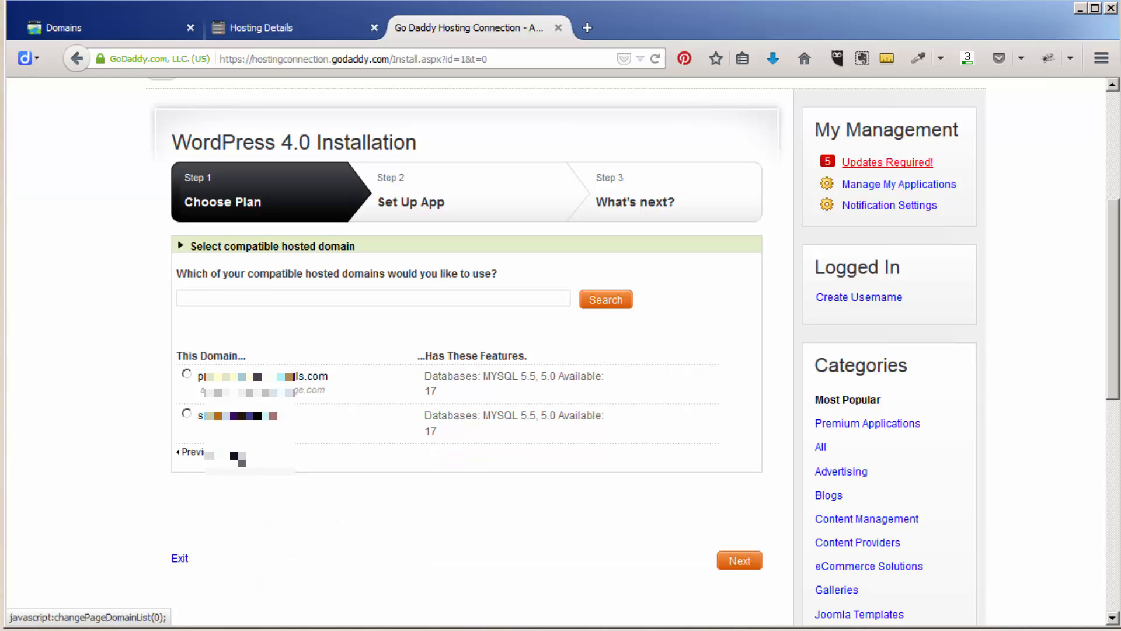
click(236, 454)
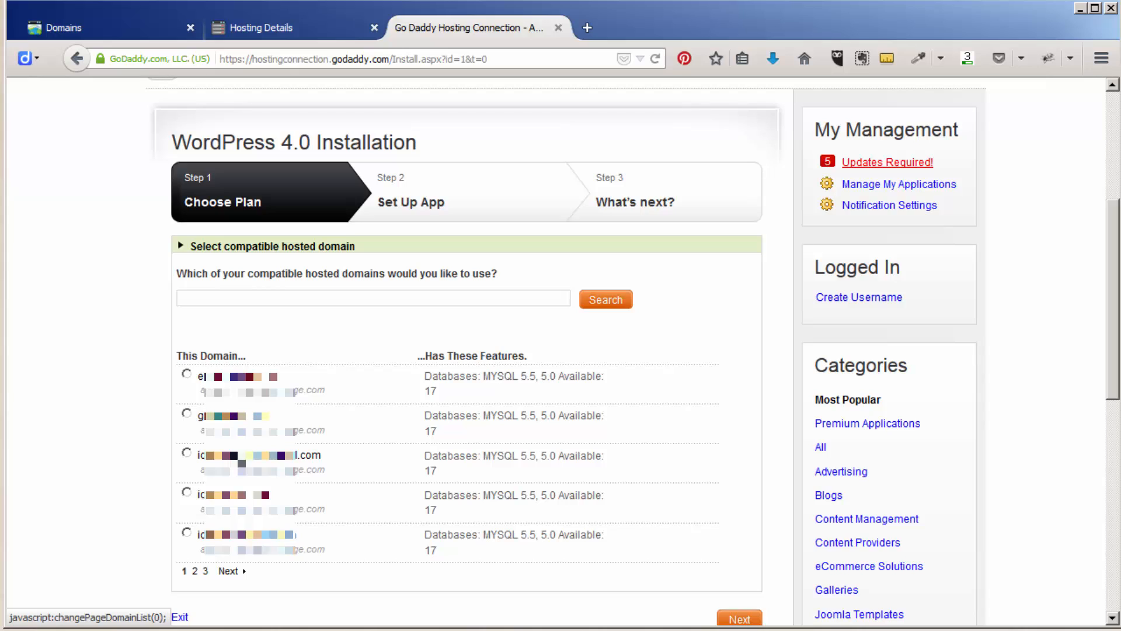
- Search compatible domains for the new domain name, which is reported unavailable
click(279, 296)
text(ba)
text(***)
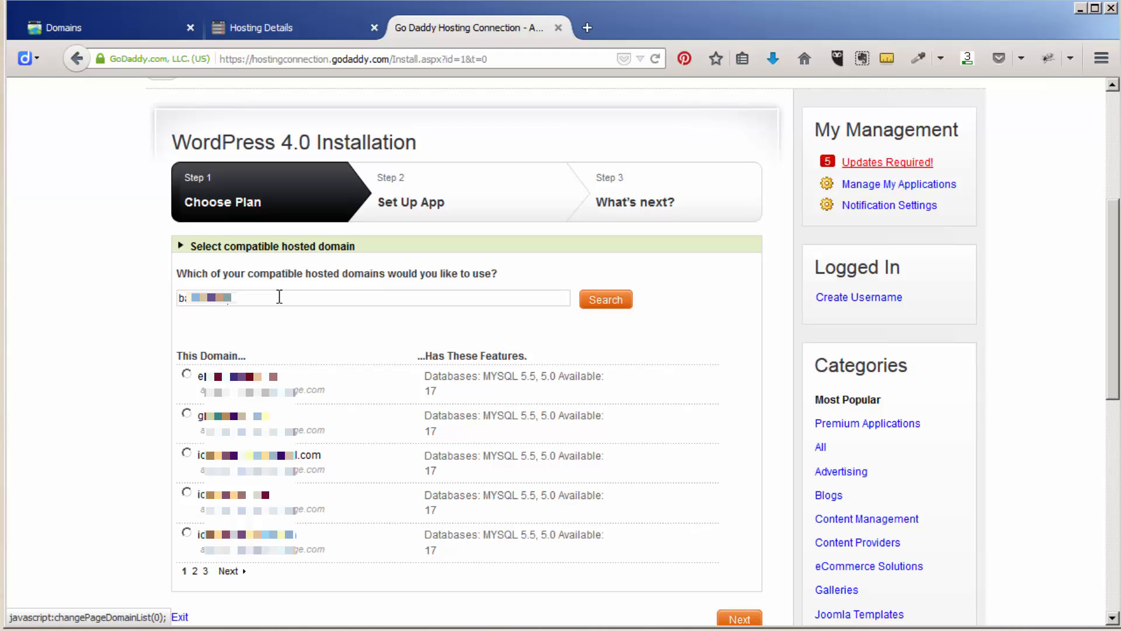
text(mcom)
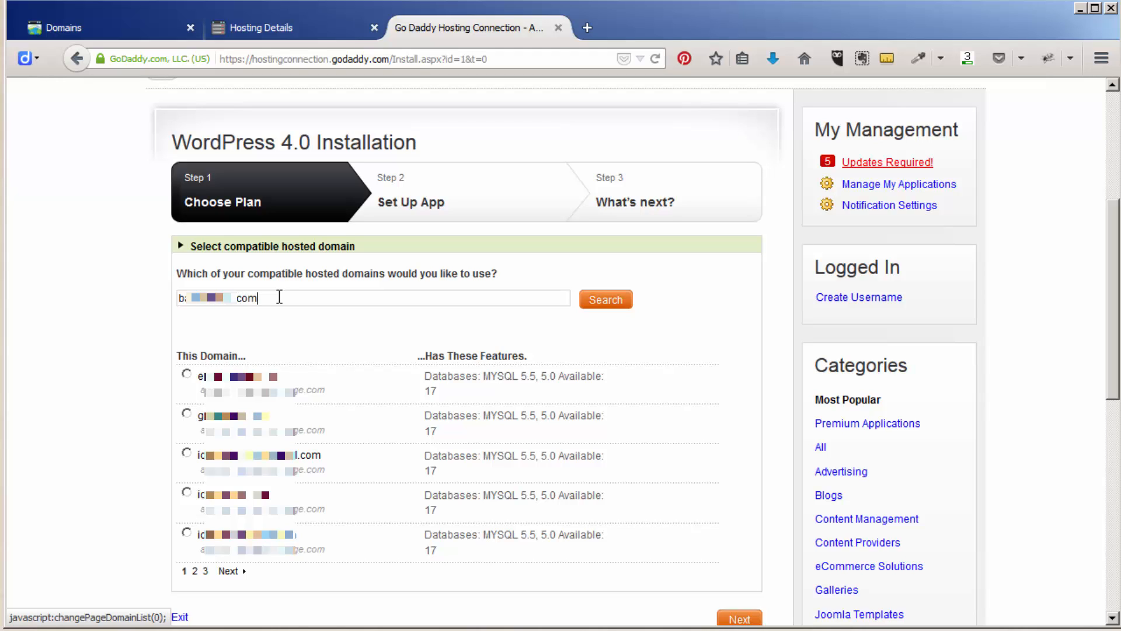
click(614, 303)
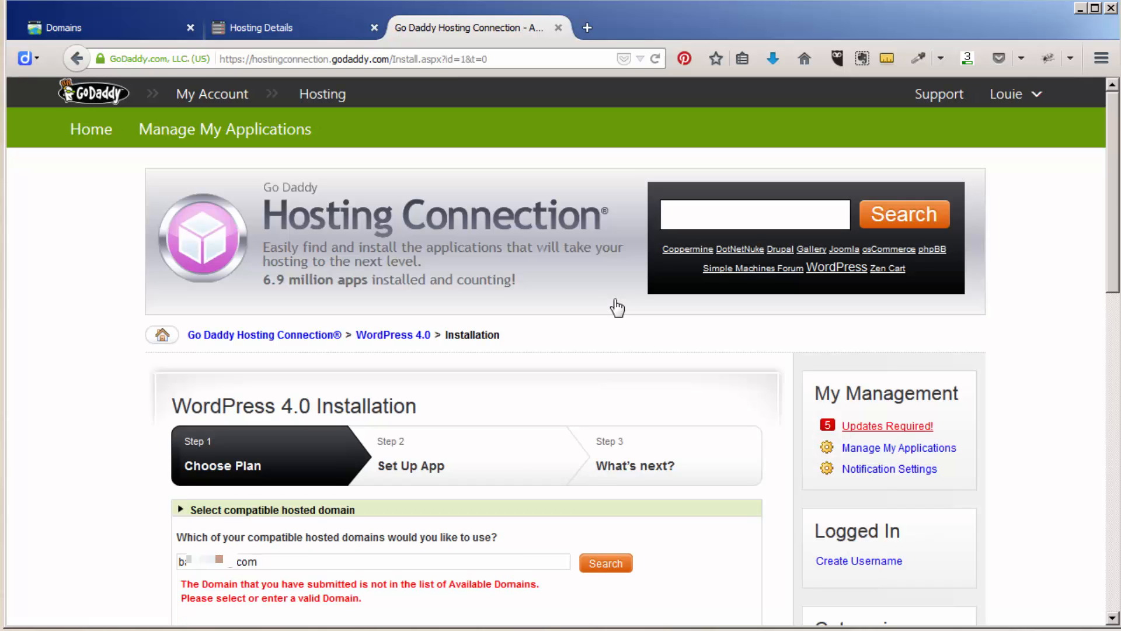
scroll(516, 464, down, 3)
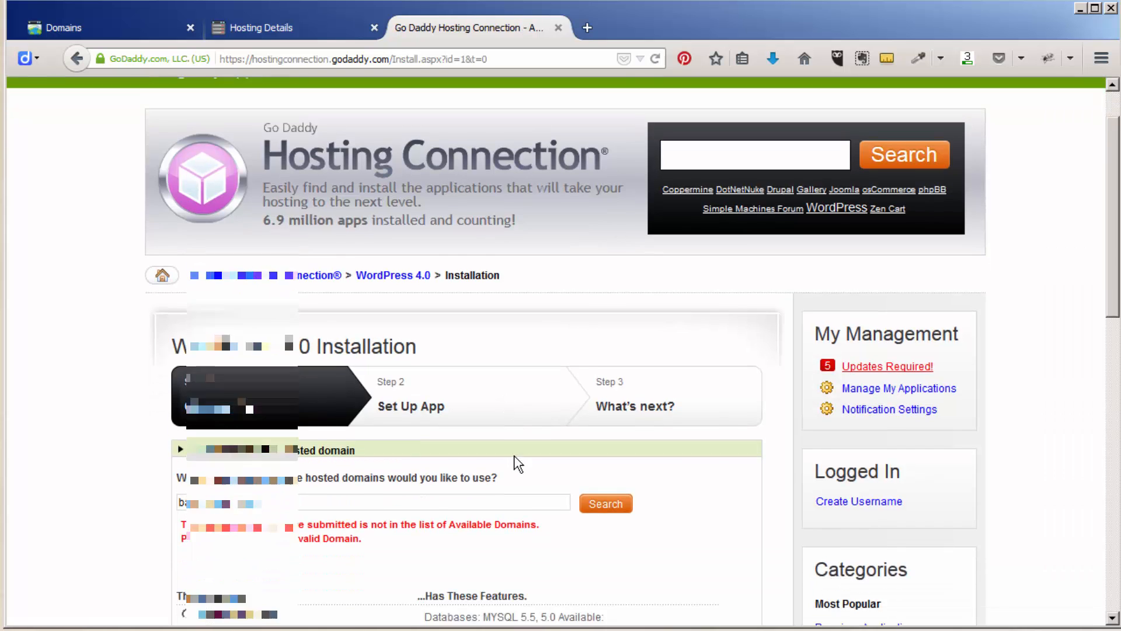
scroll(516, 456, down, 2)
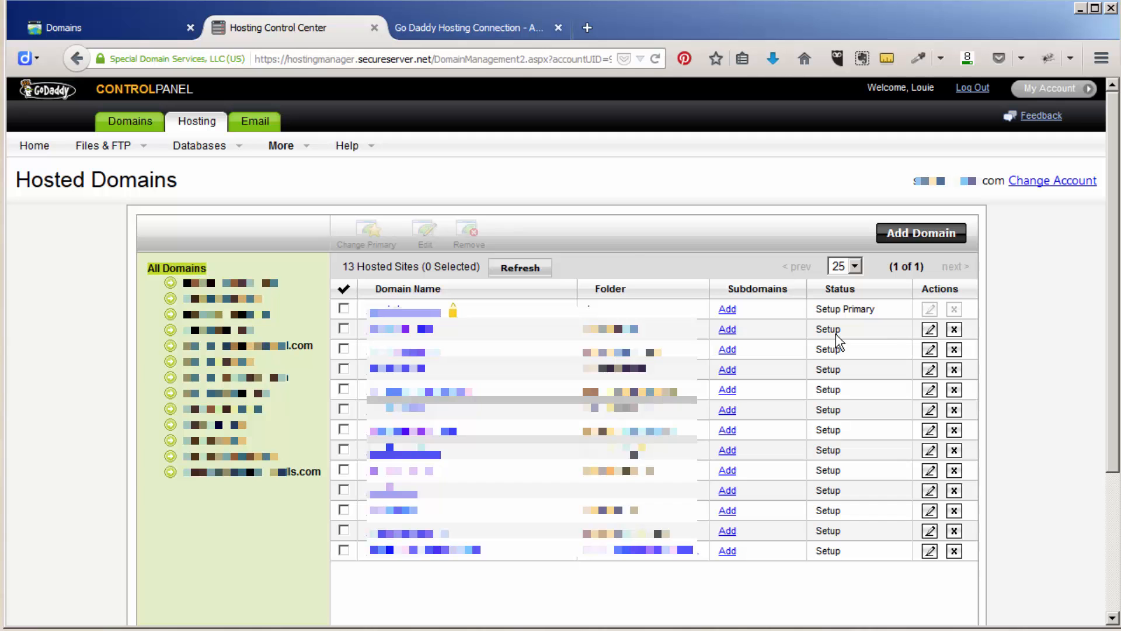
- Back in the WordPress installer, run the domain search again
click(514, 27)
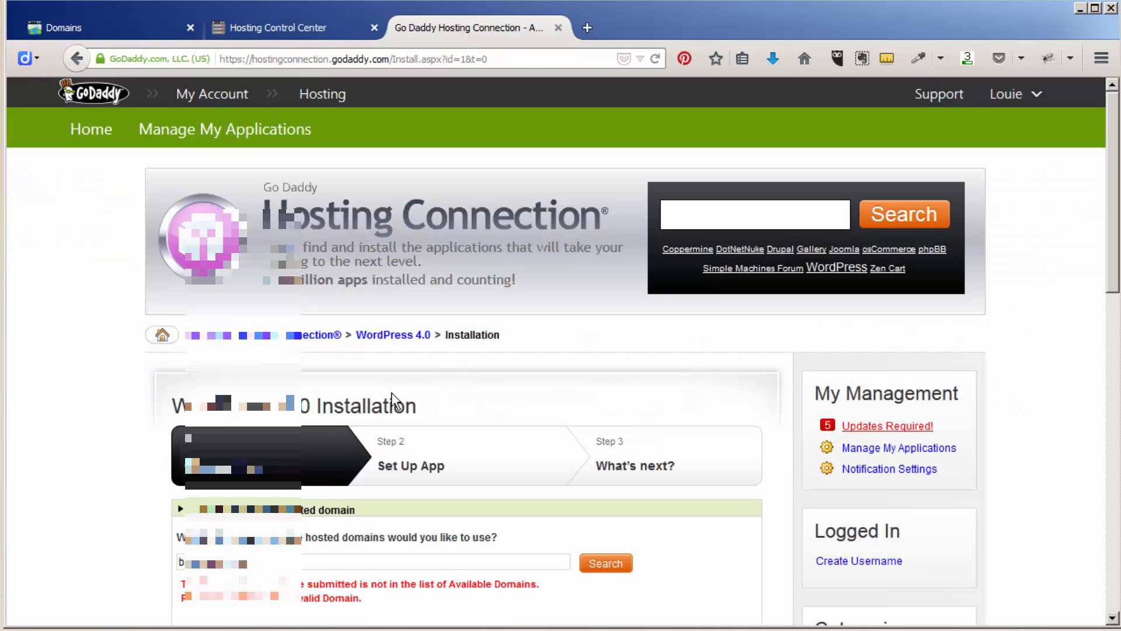
scroll(107, 403, down, 3)
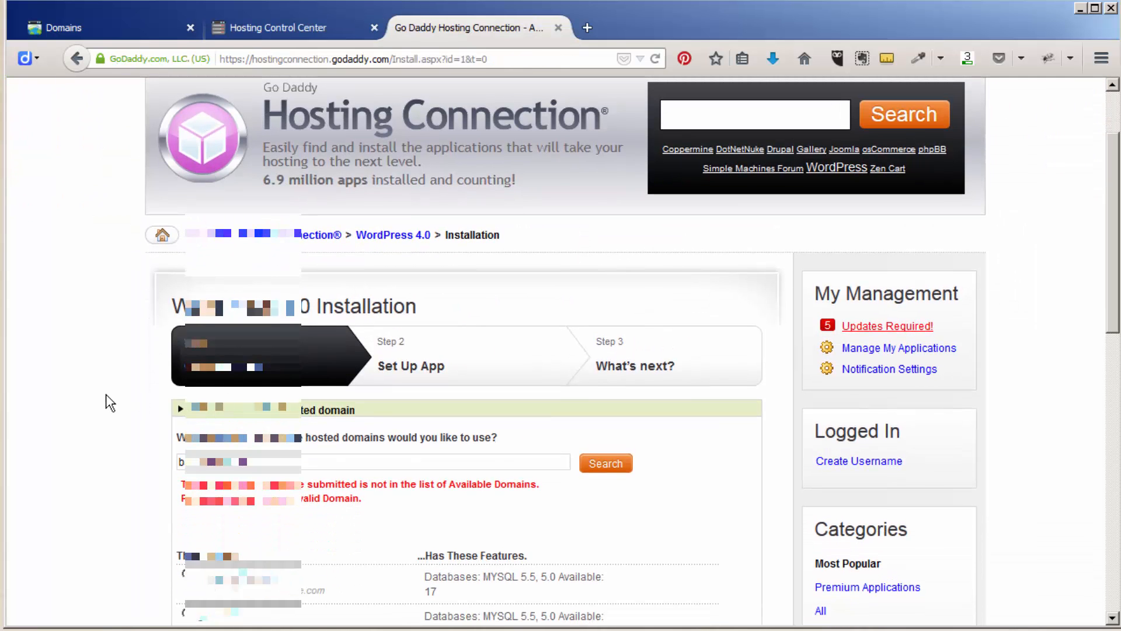
scroll(107, 403, down, 6)
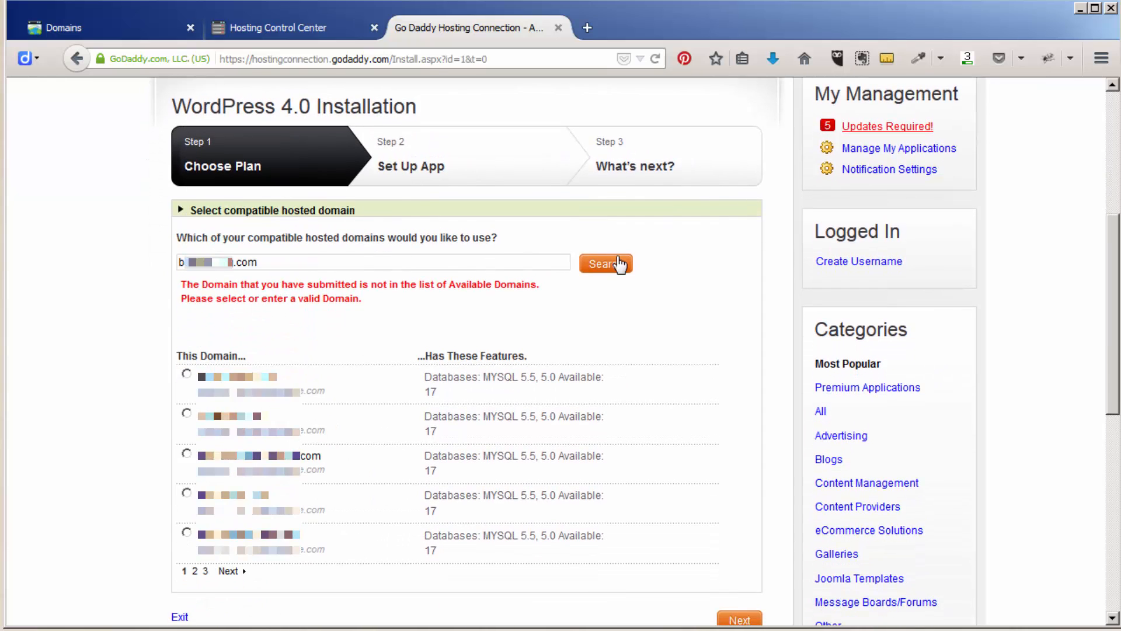
click(619, 261)
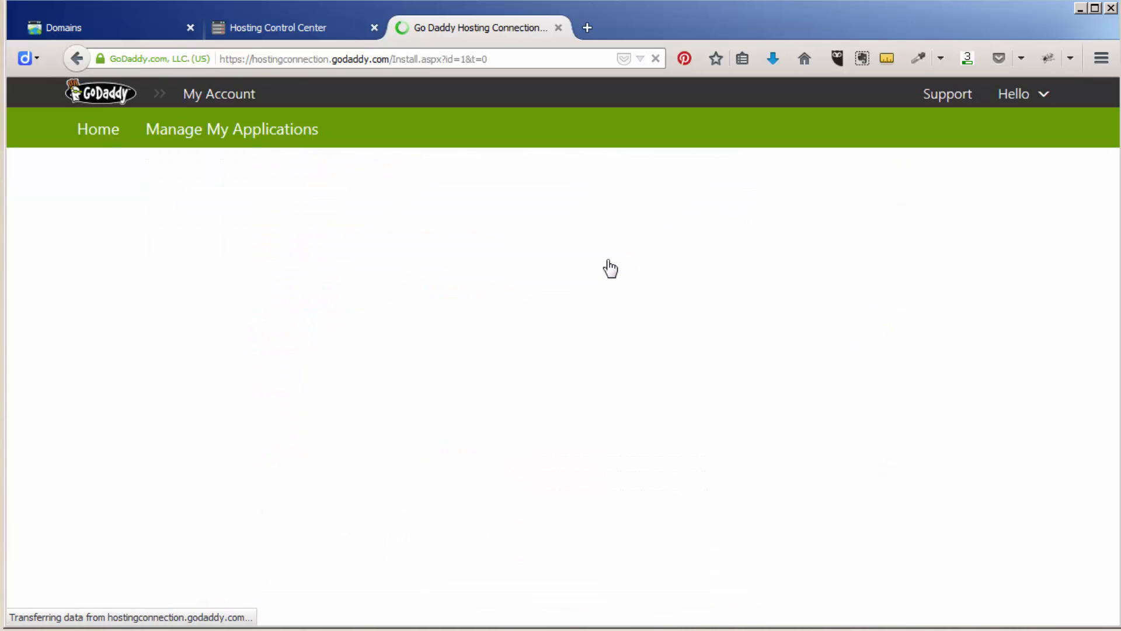
scroll(520, 285, down, 6)
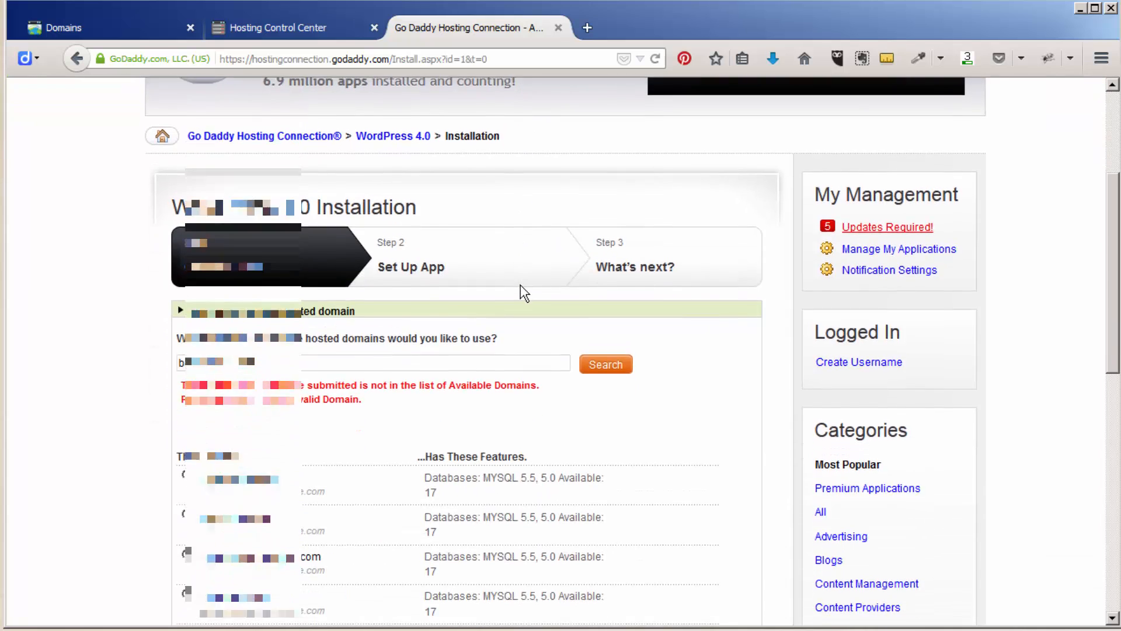
- Page through the hosted domains (second, third, first page) and close the installer tab
click(228, 471)
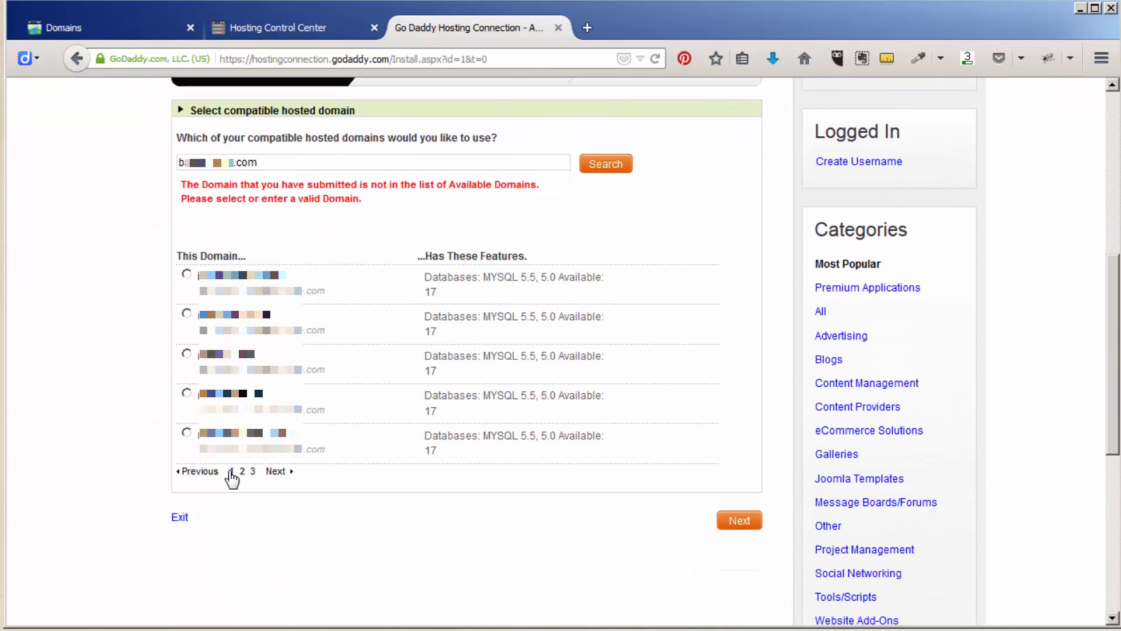
click(275, 473)
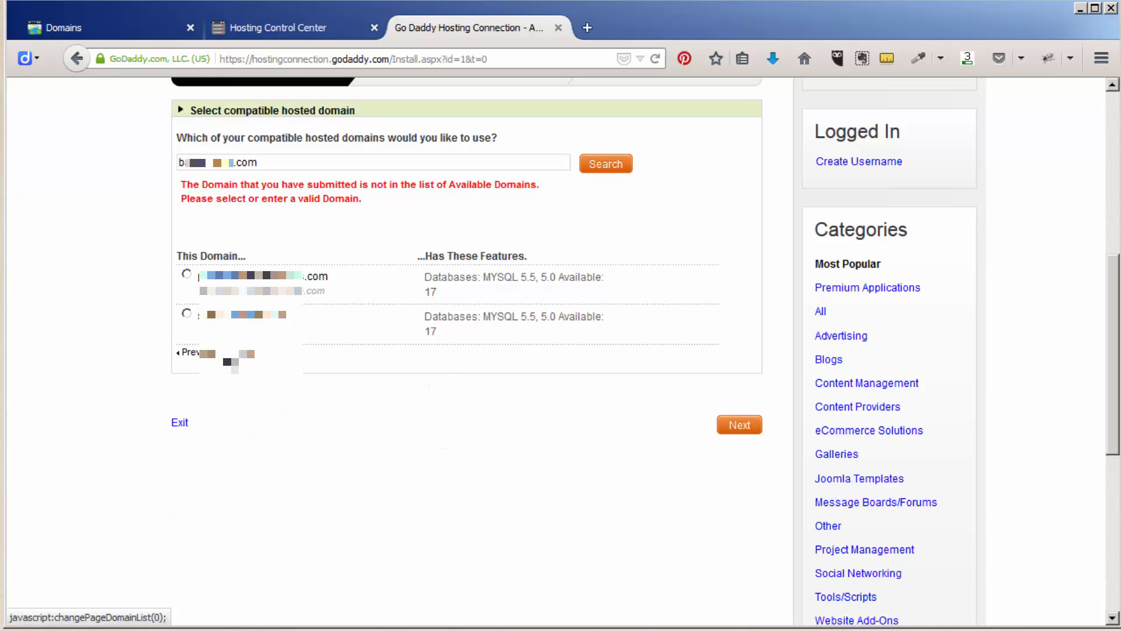
click(191, 352)
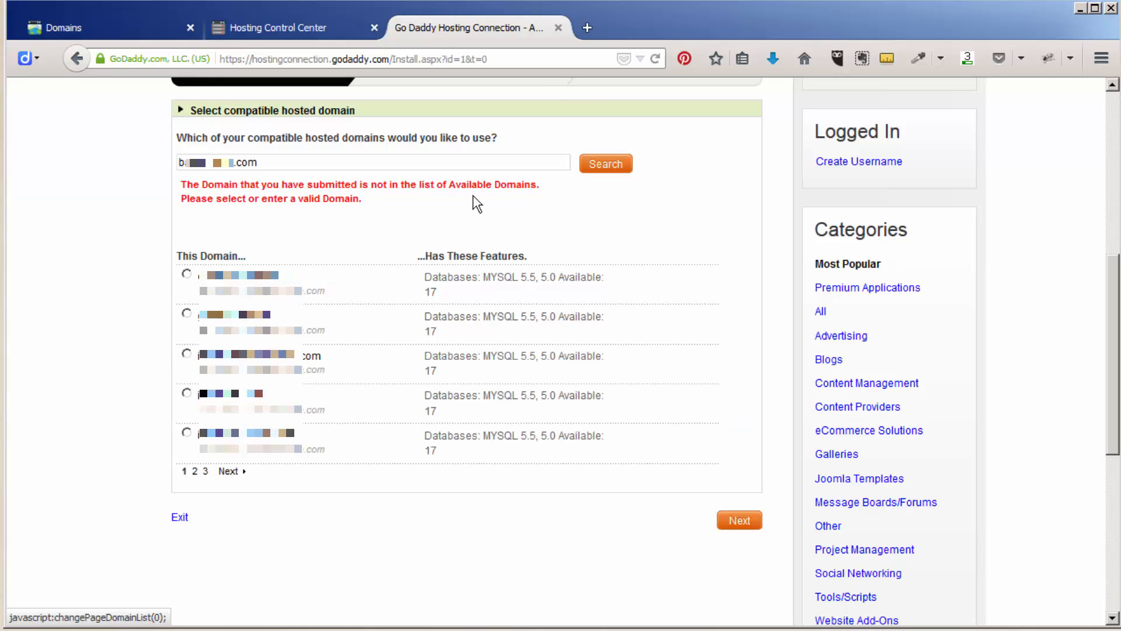
click(558, 28)
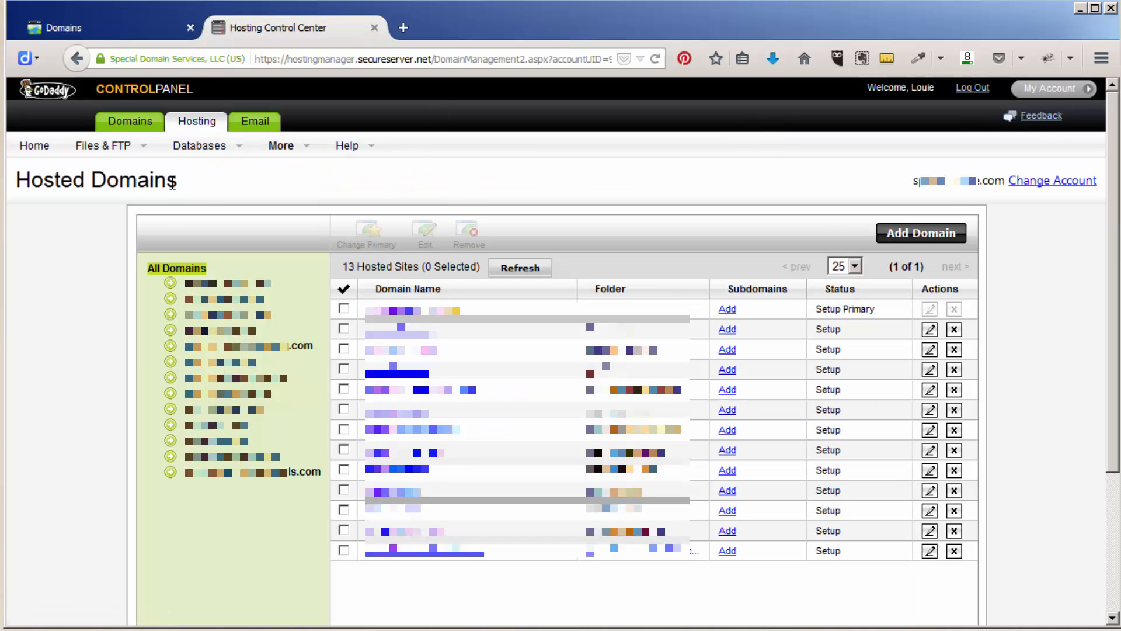
- From Hosting Home, open the WordPress app and start the WordPress 4.0 install
click(34, 149)
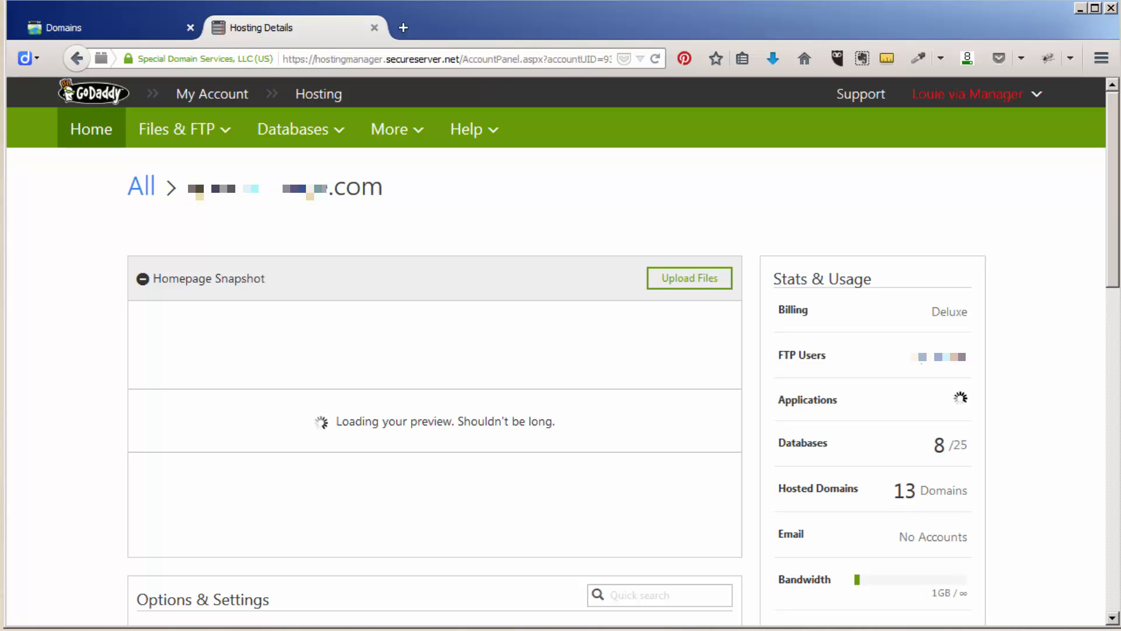
scroll(497, 250, down, 5)
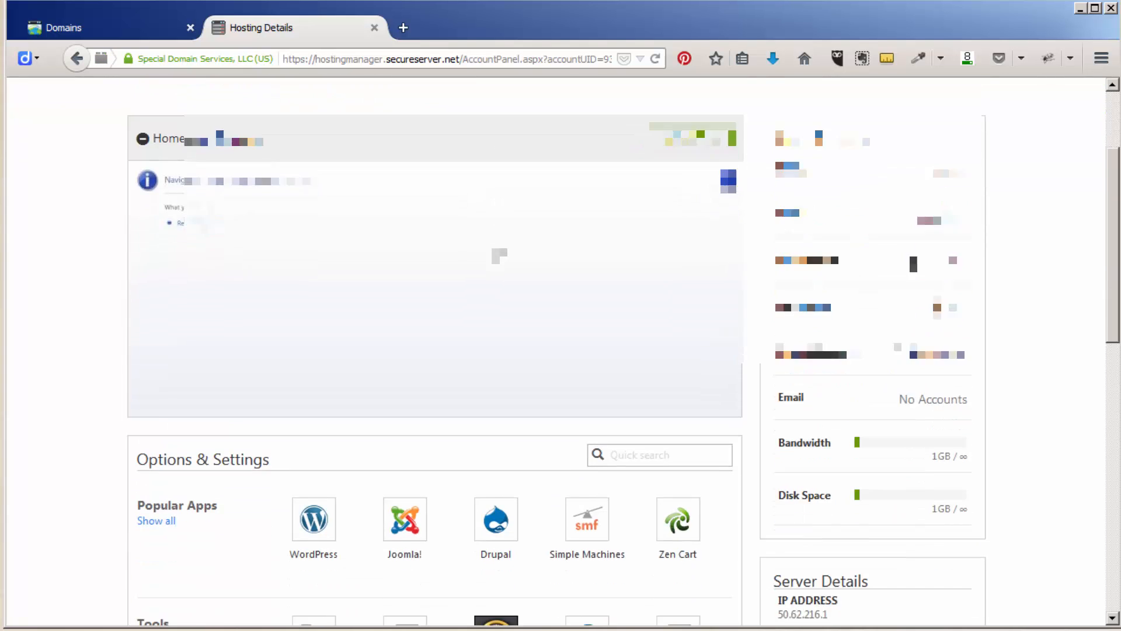
click(314, 362)
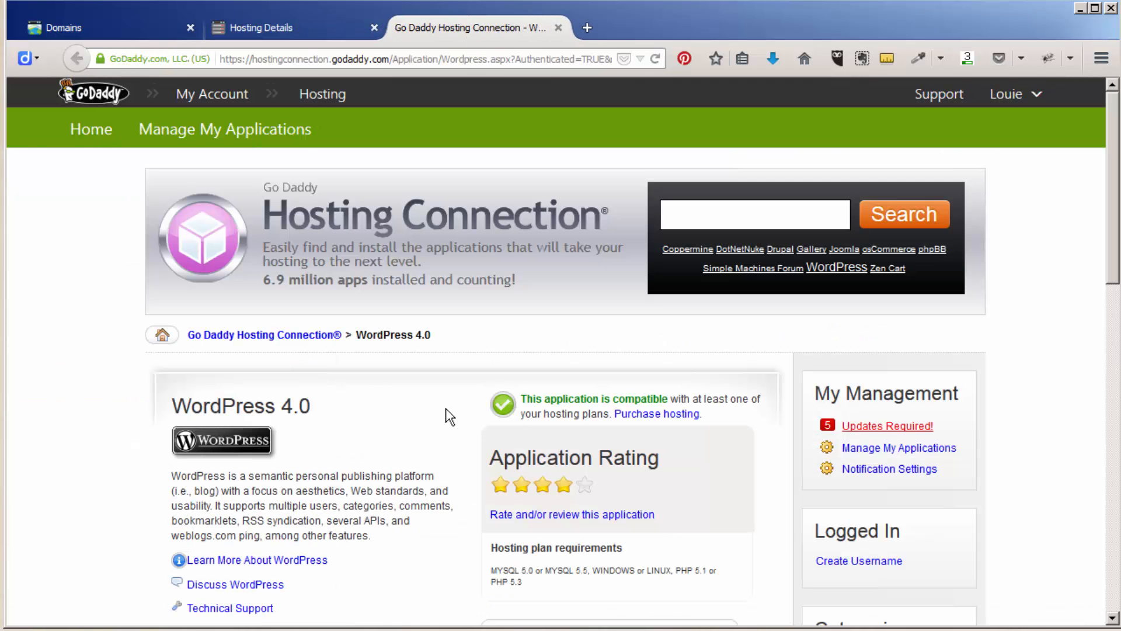
scroll(446, 412, down, 11)
scroll(446, 408, up, 8)
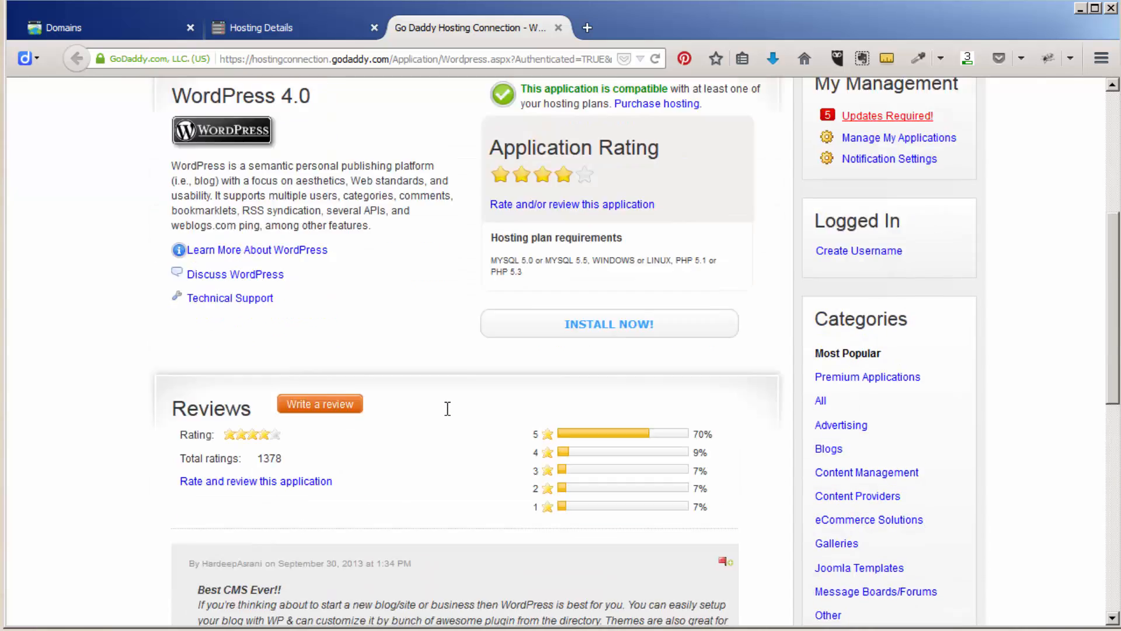
click(597, 434)
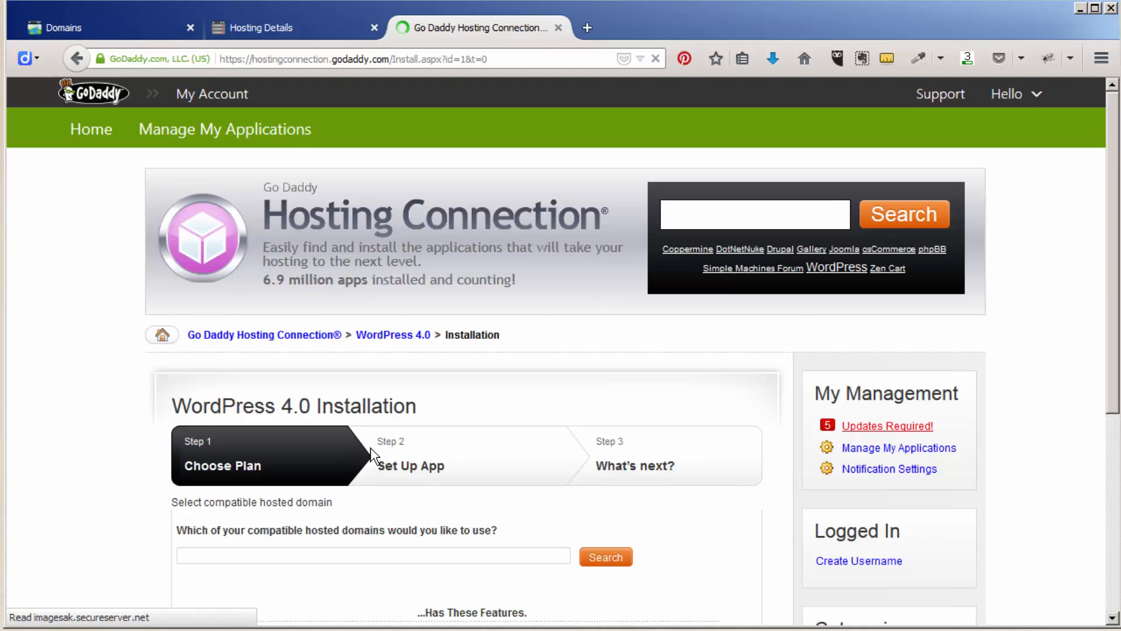
- Choose the first hosted domain and continue to the Set Up App step
scroll(426, 453, down, 2)
scroll(426, 453, down, 2)
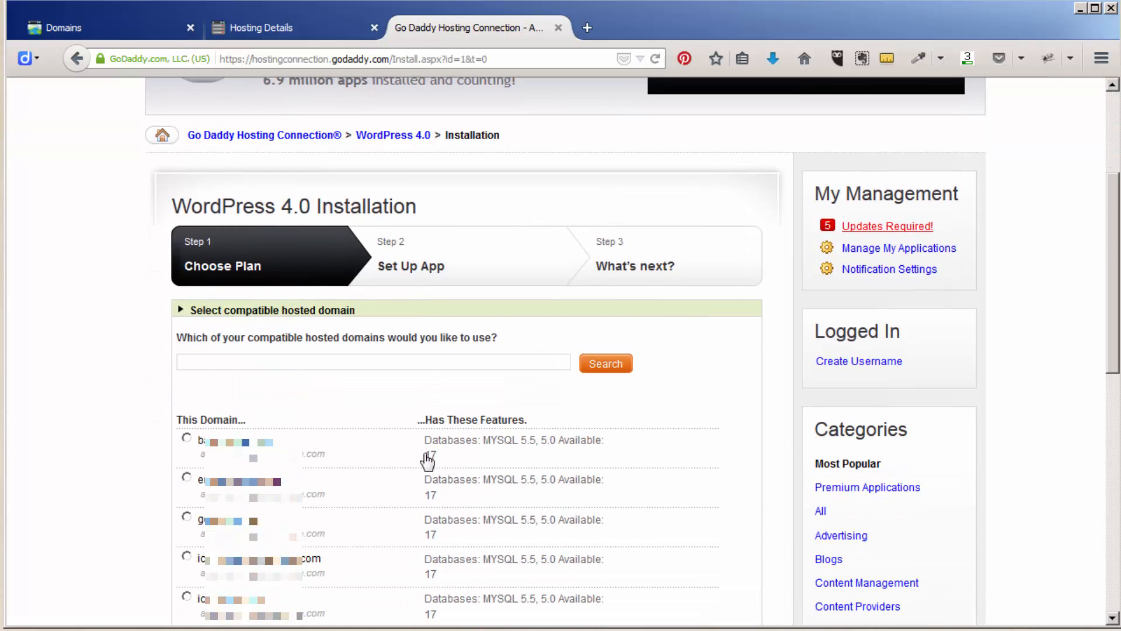
click(187, 438)
scroll(360, 438, down, 1)
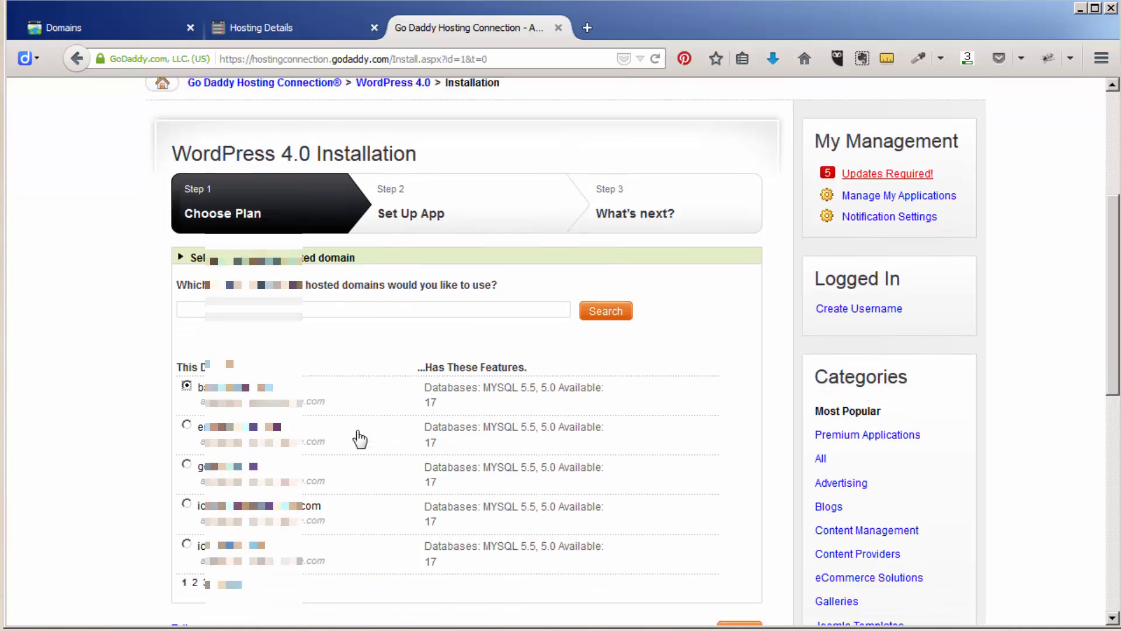
scroll(360, 438, down, 3)
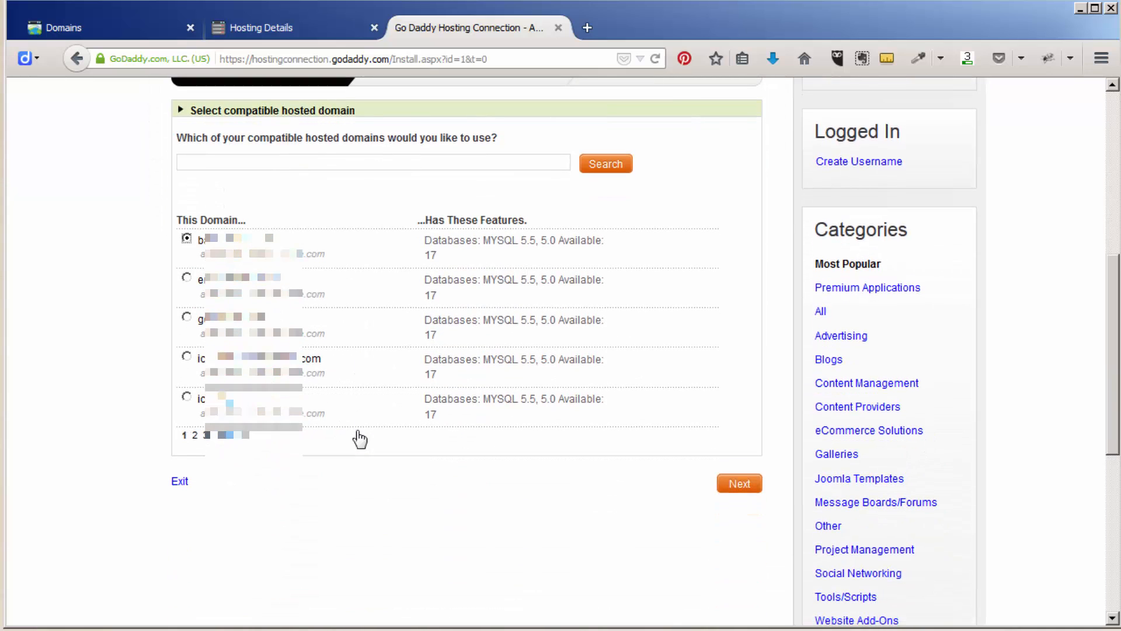
click(738, 486)
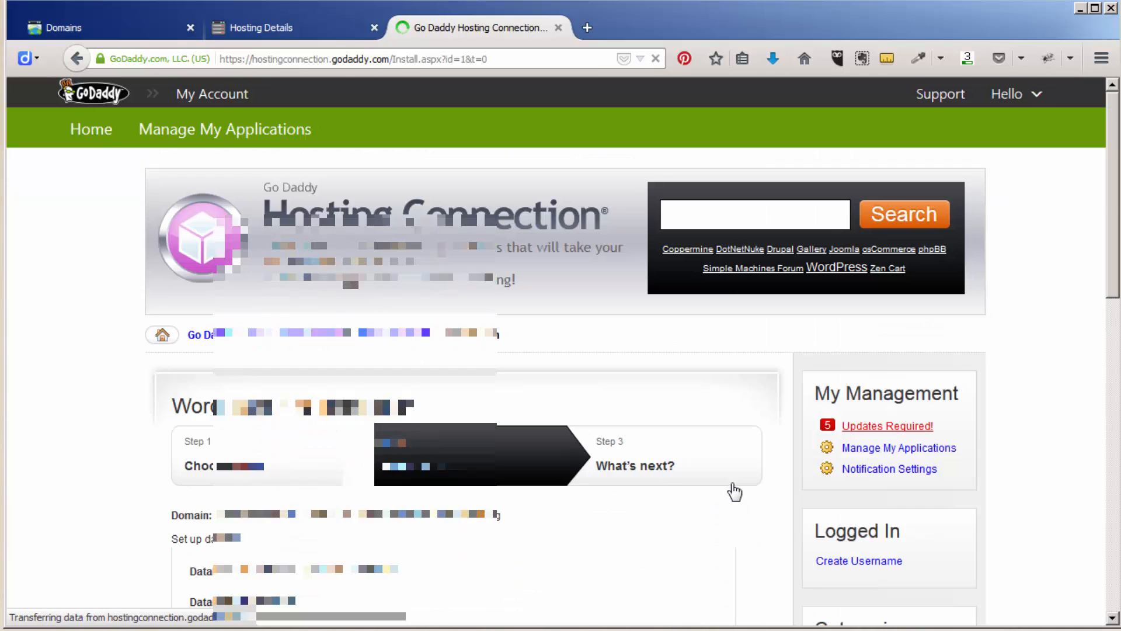
- Replace the default database description with 'codin course'
scroll(635, 491, down, 5)
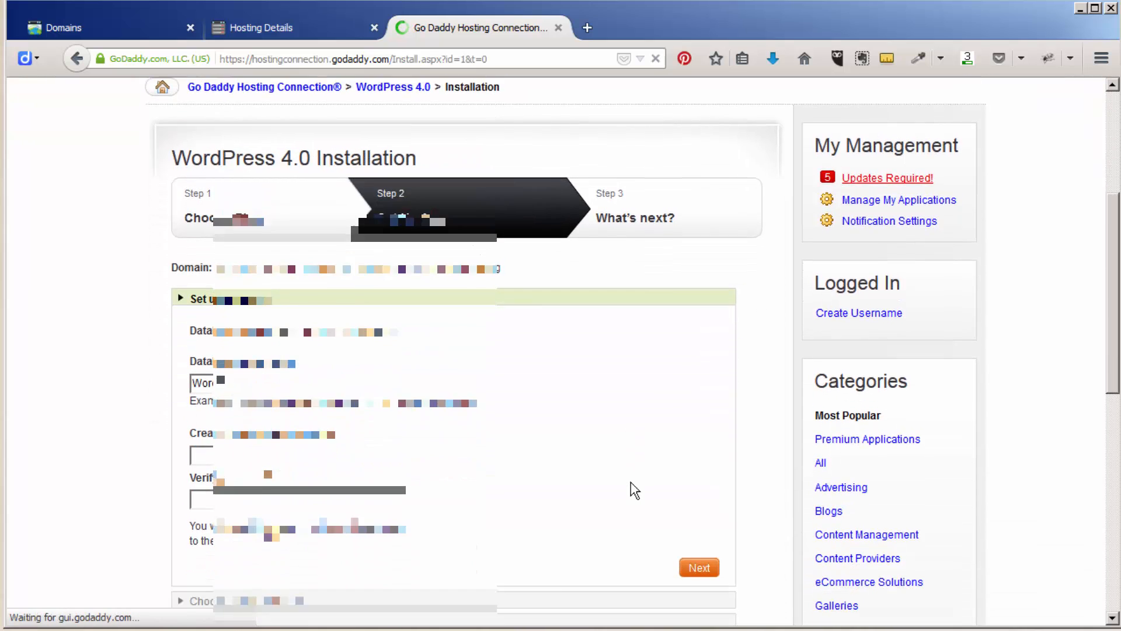
scroll(635, 491, down, 1)
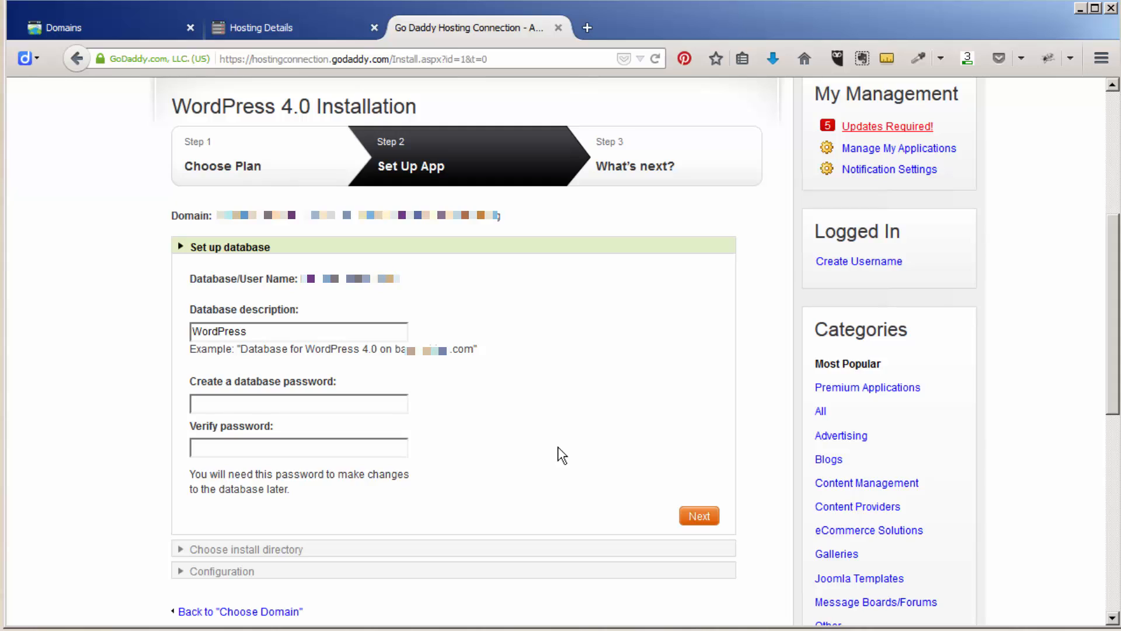
drag(266, 332, 112, 324)
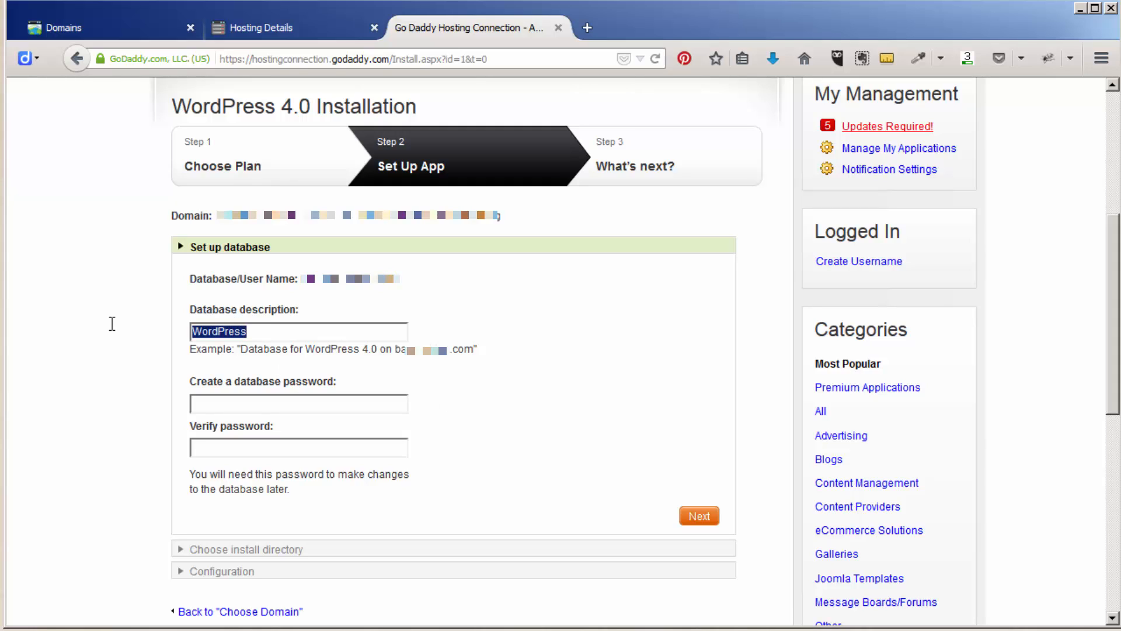
text(cod)
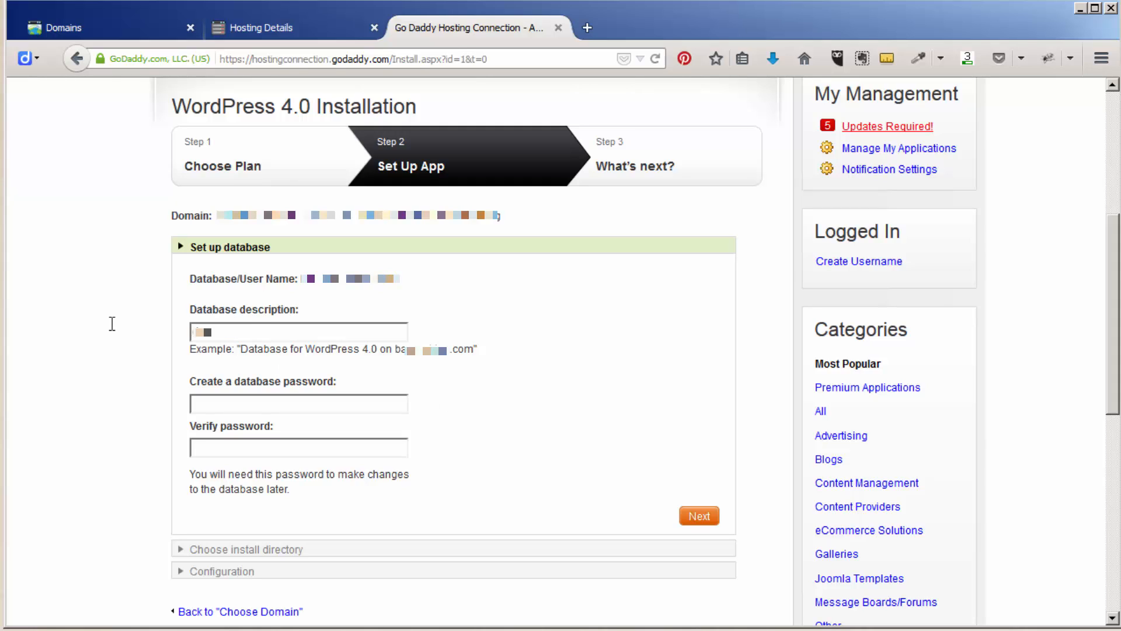
text(in course)
key(Tab)
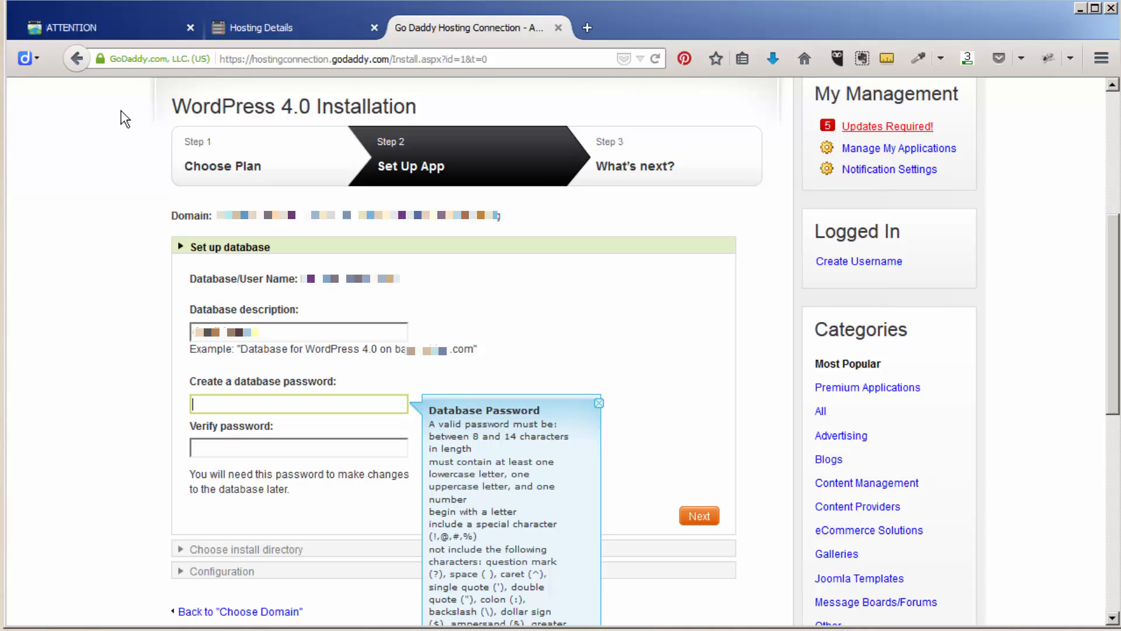
key(ctrl+l)
click(1106, 60)
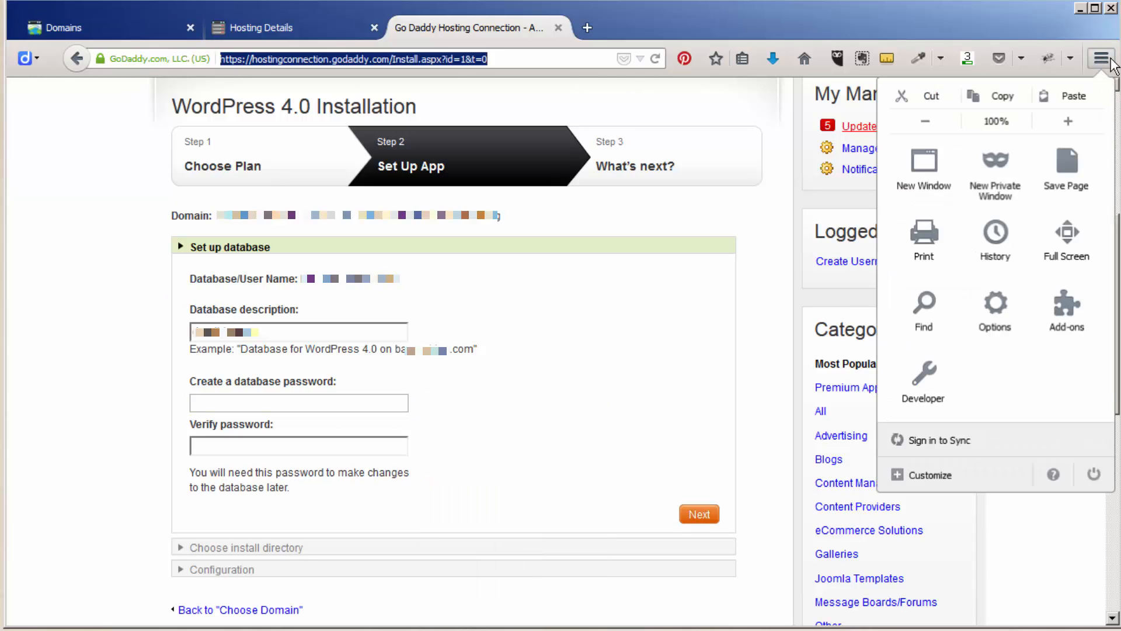
click(1110, 61)
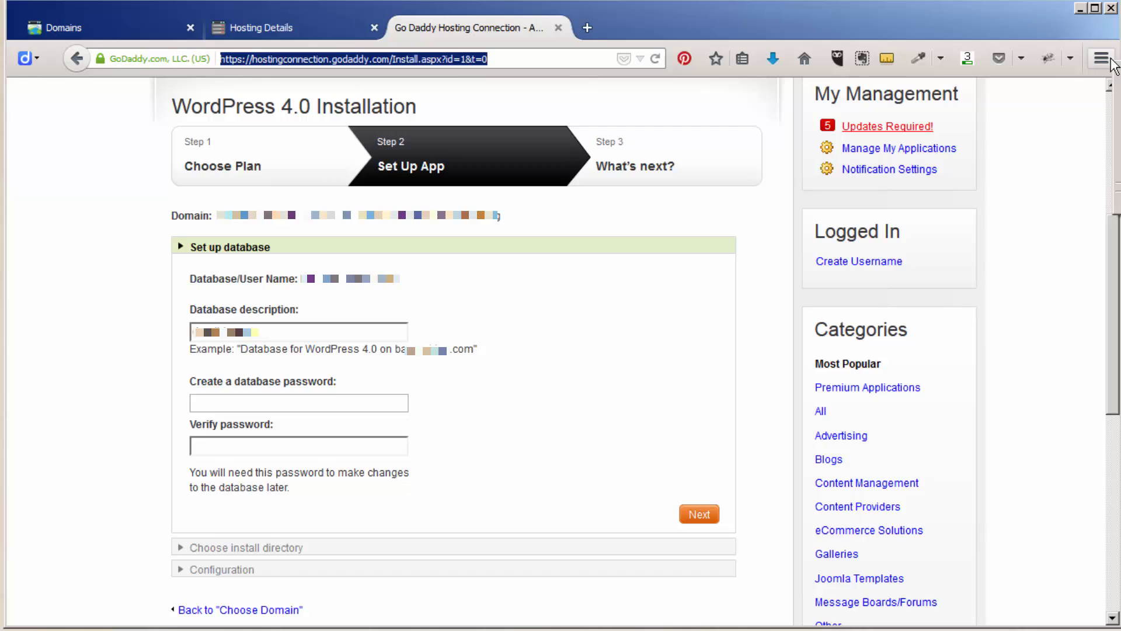
- Generate a RoboForm password, paste it into both database password fields, and submit
click(1117, 137)
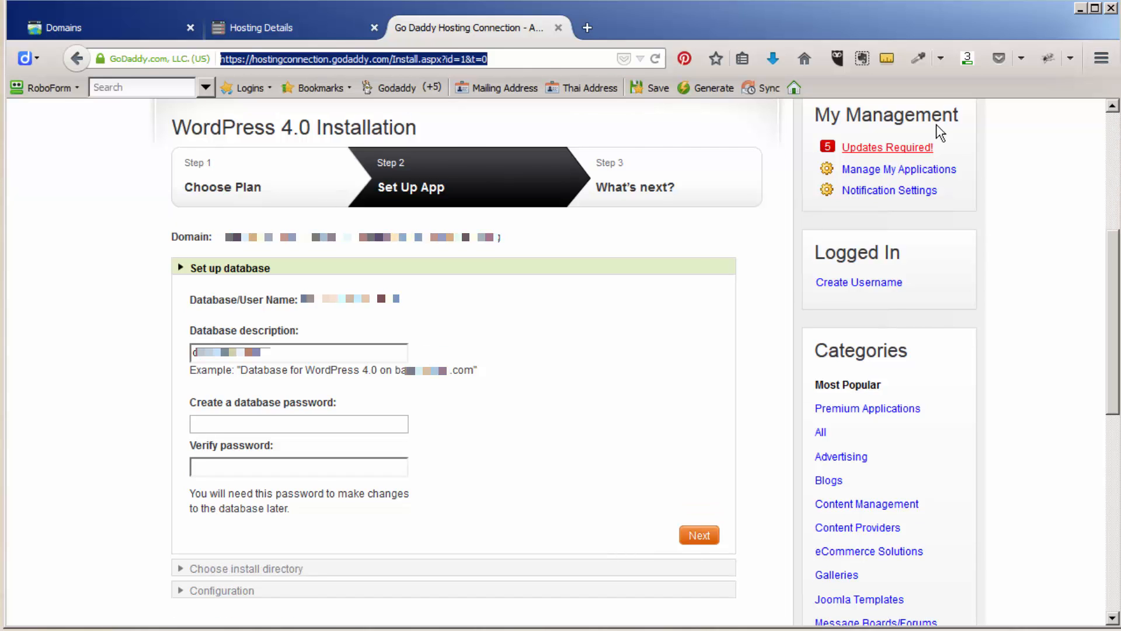
click(688, 89)
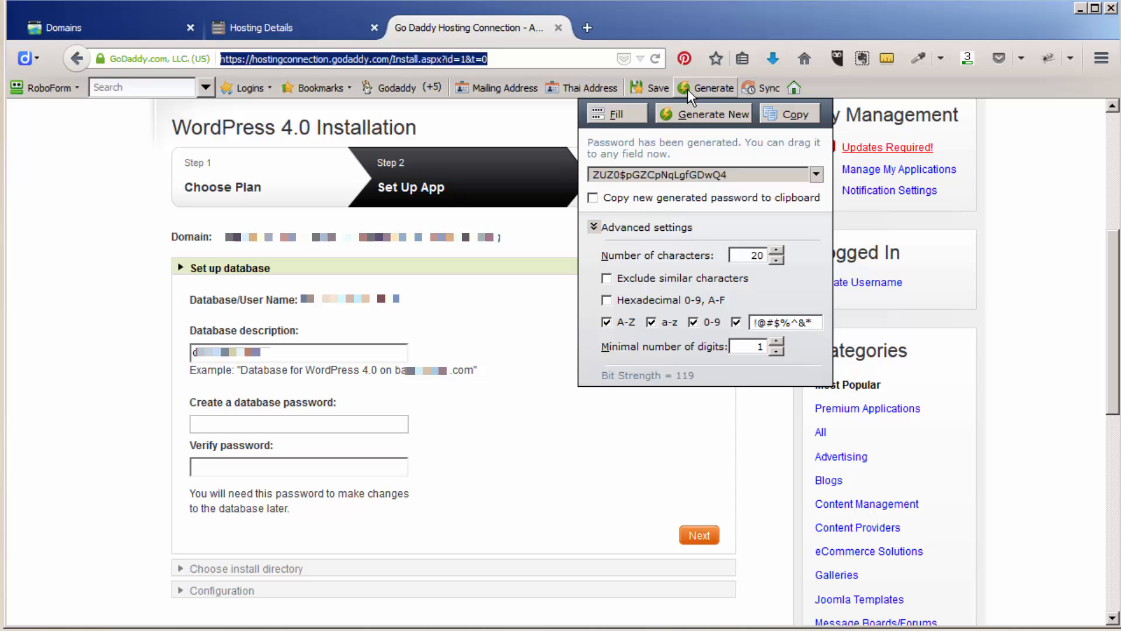
click(779, 115)
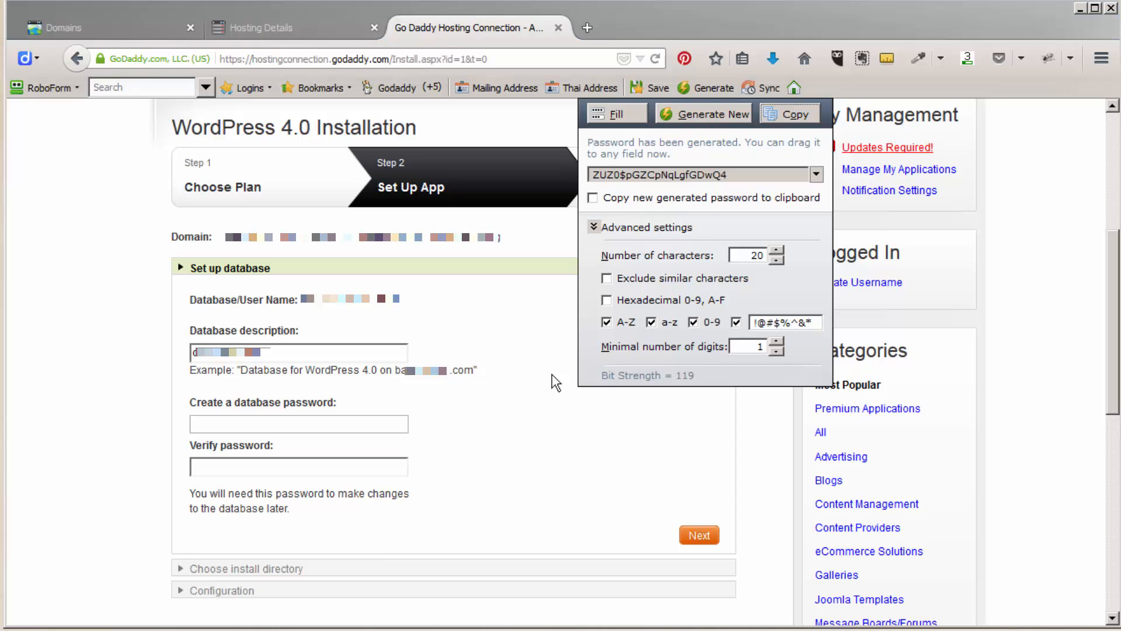
click(314, 423)
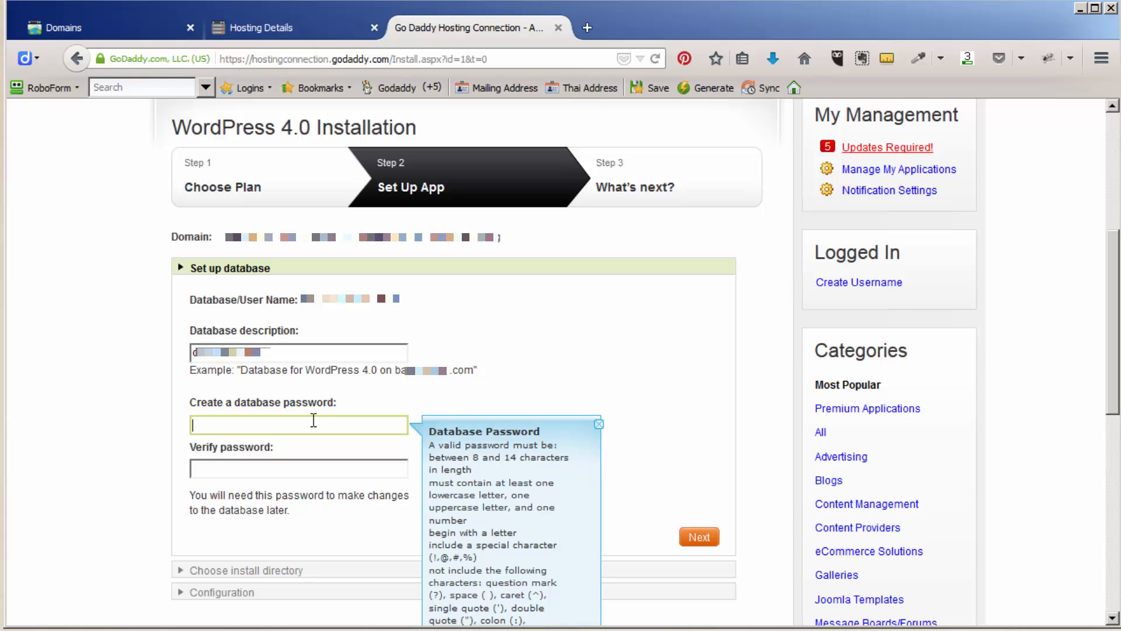
key(ctrl+v)
key(Tab)
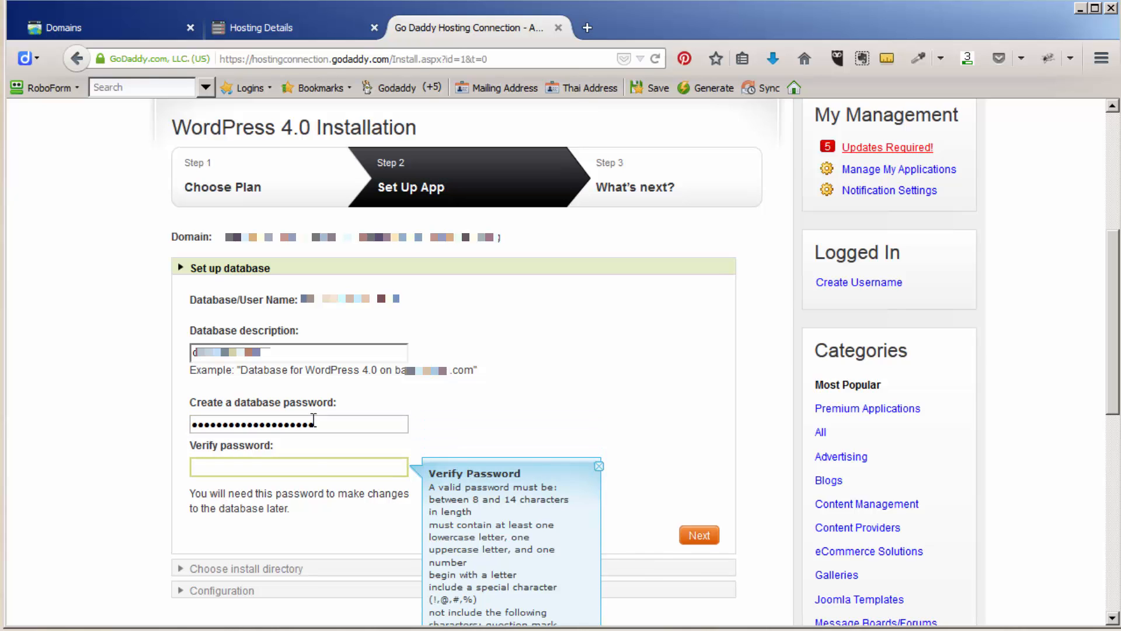
key(ctrl+v)
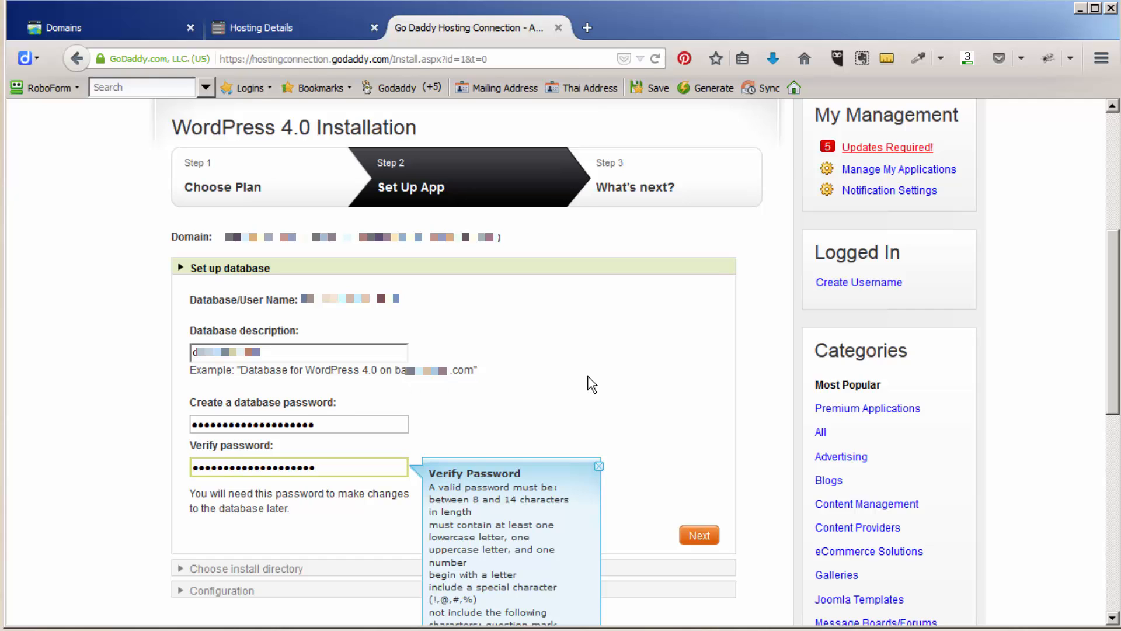
click(697, 540)
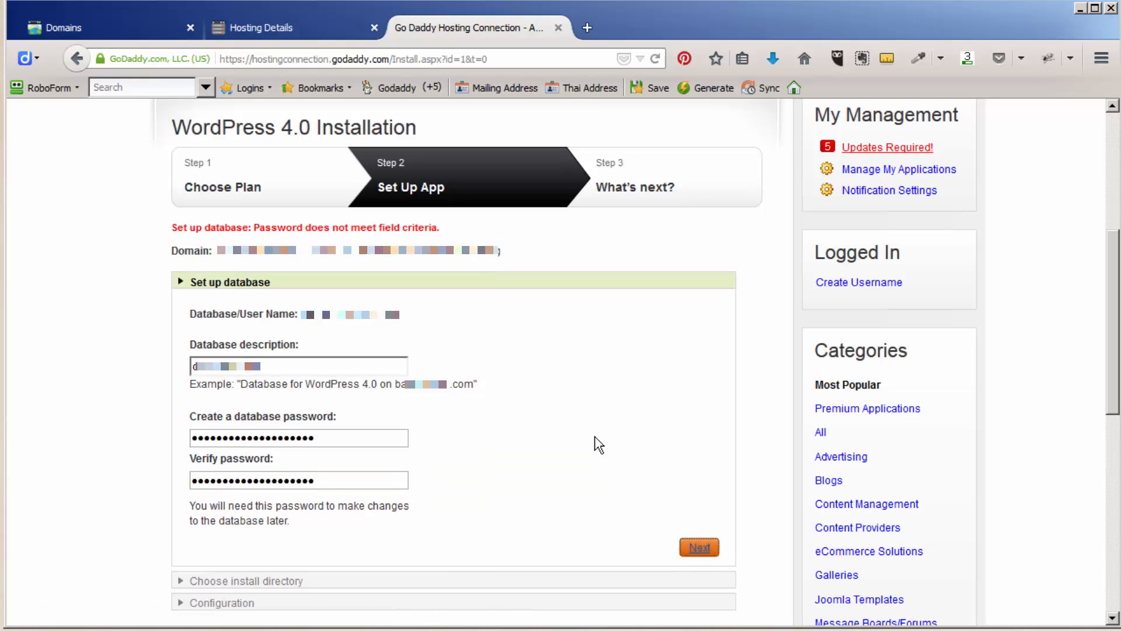
- Generate and copy a new 14-character password in RoboForm
click(365, 432)
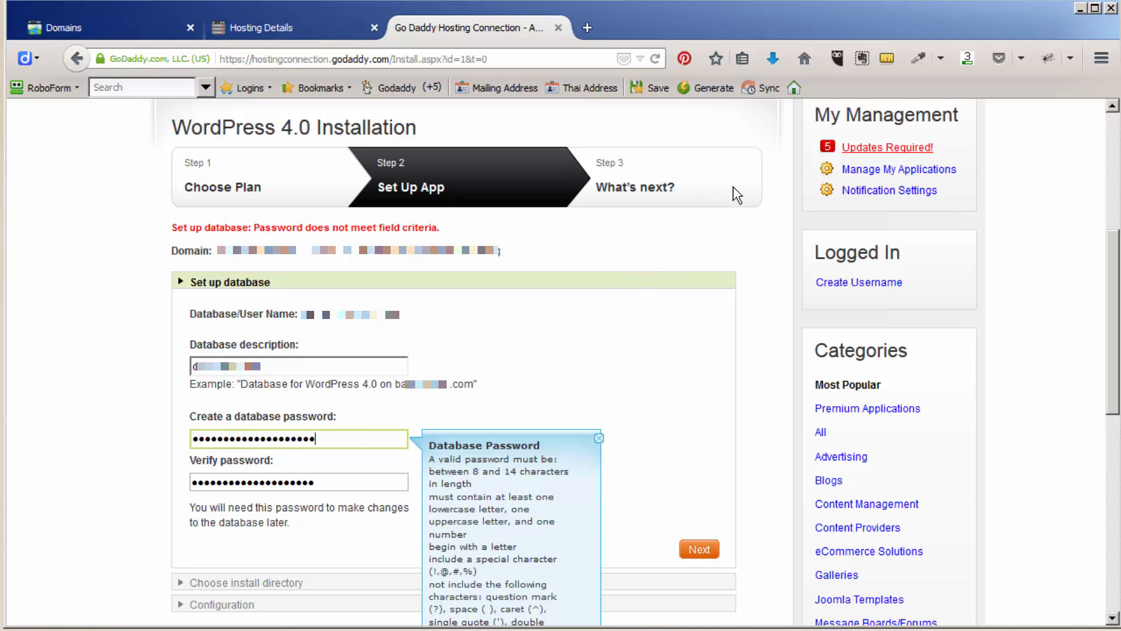
click(714, 88)
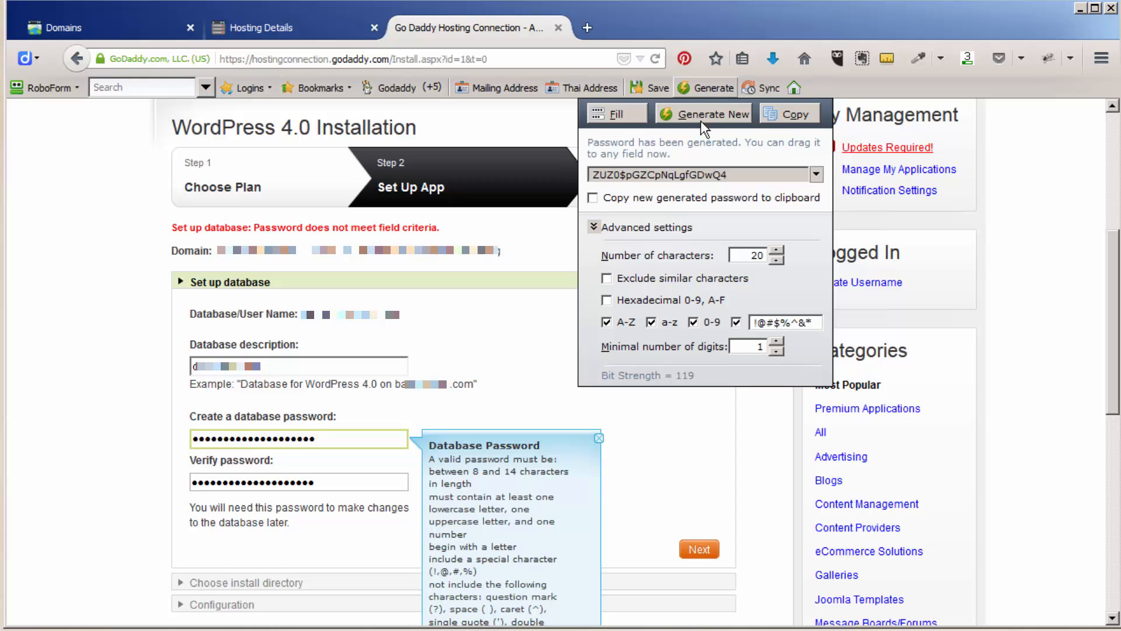
click(502, 475)
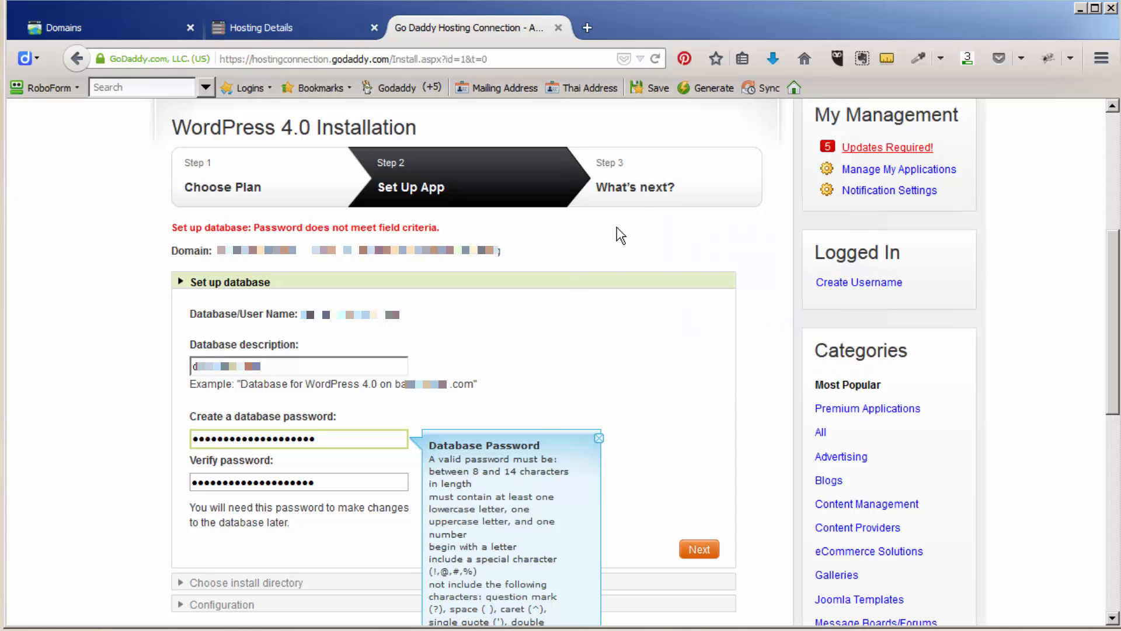
click(708, 88)
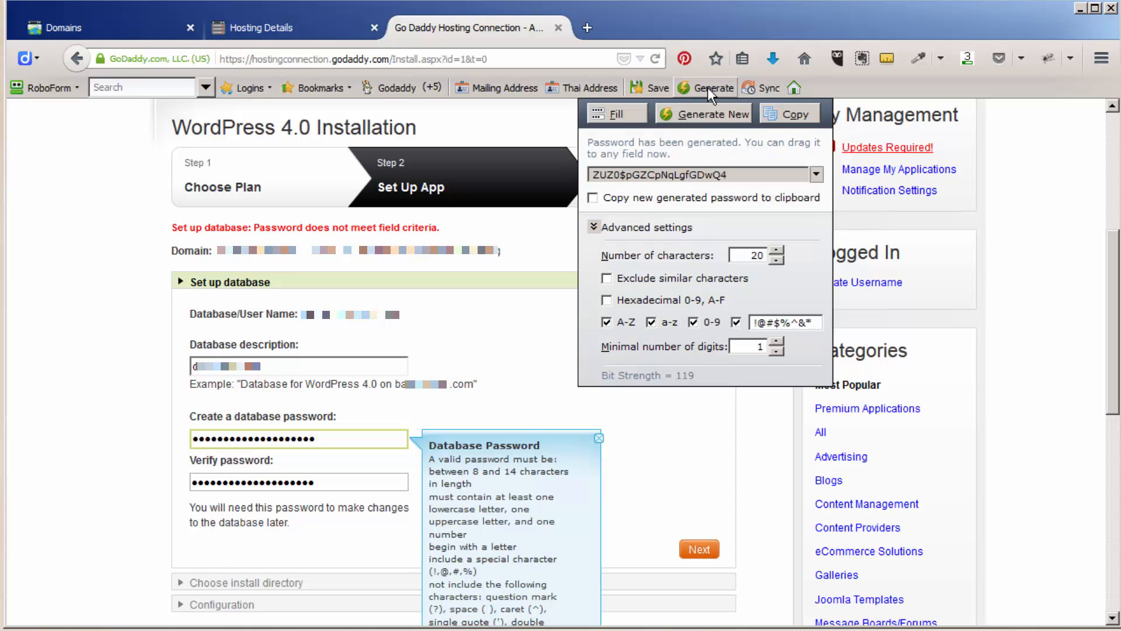
click(776, 261)
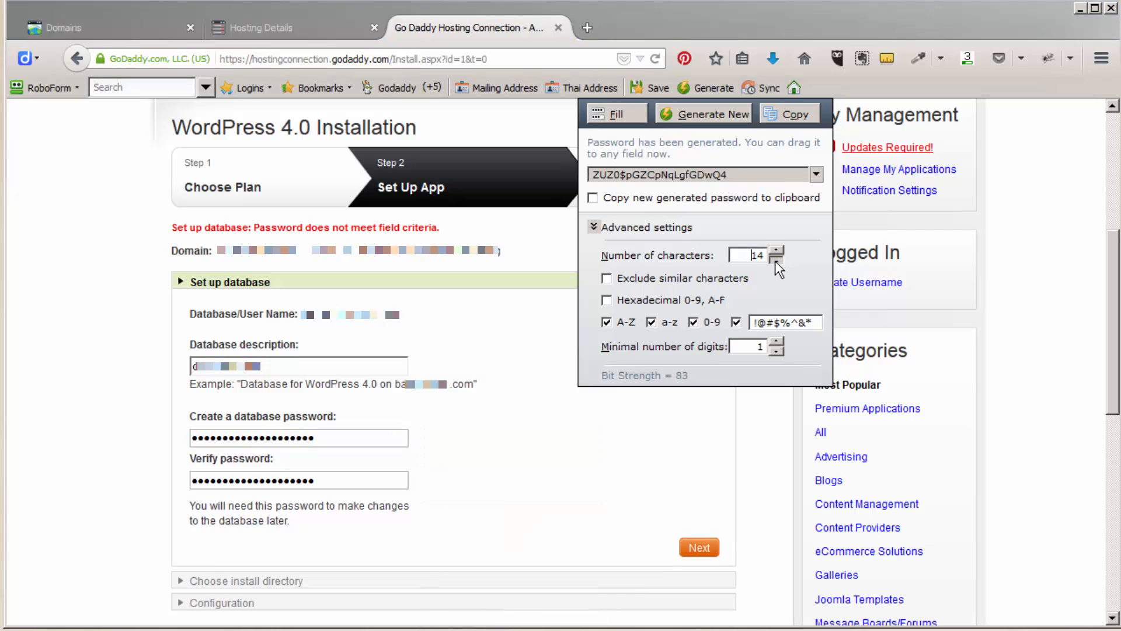
click(709, 114)
click(782, 114)
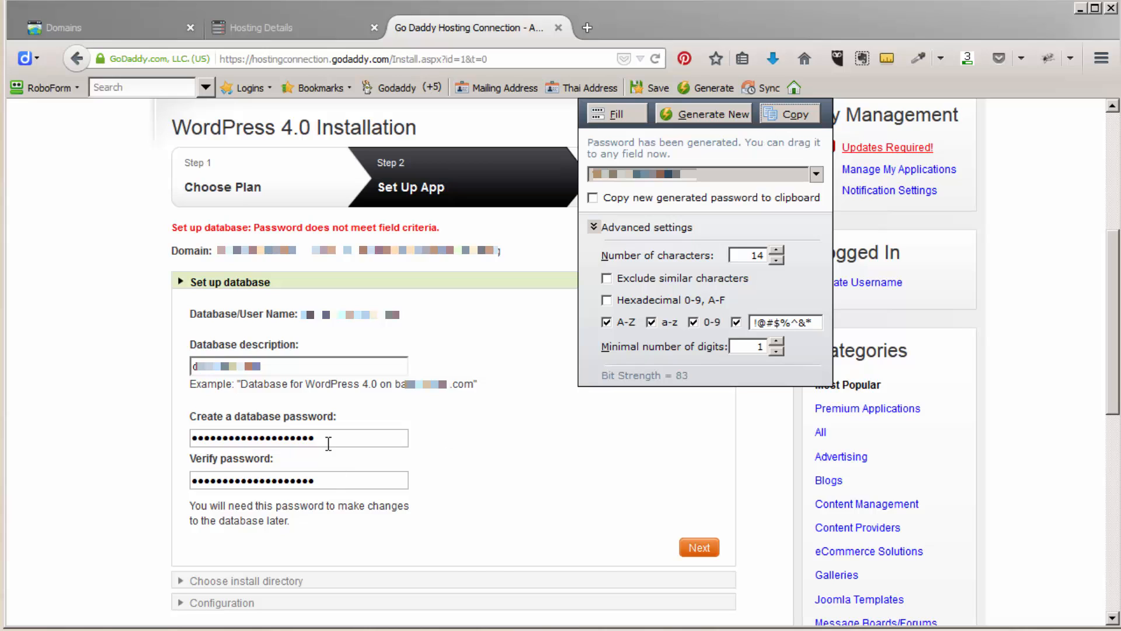
- Put the 14-character password in both database password fields and continue
drag(329, 438, 92, 425)
key(ctrl+v)
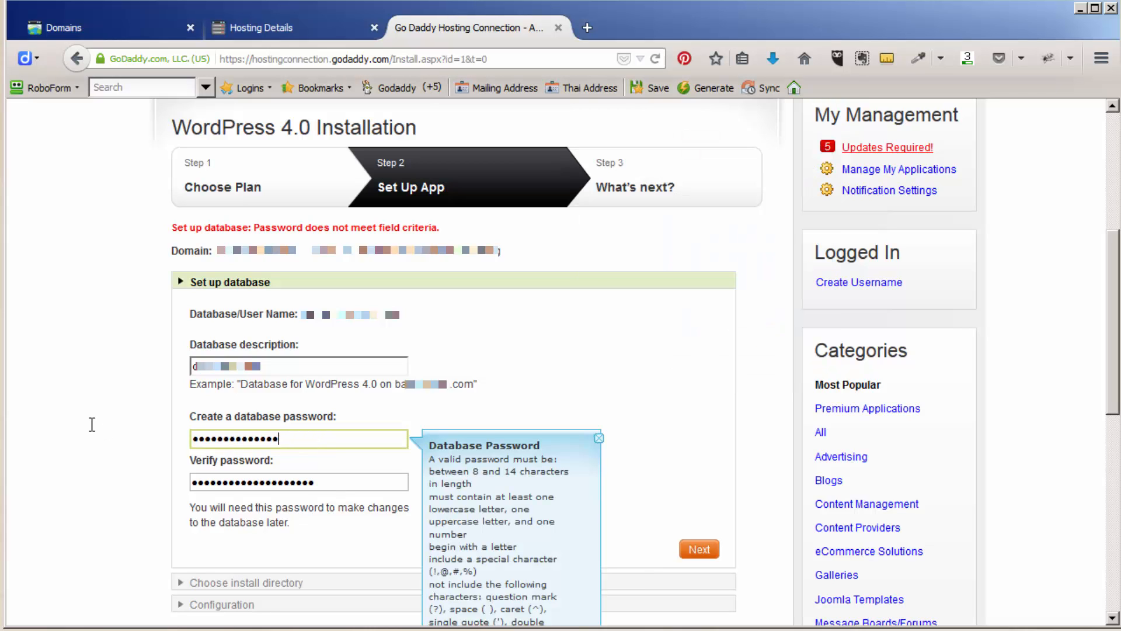
key(Tab)
key(ctrl+v)
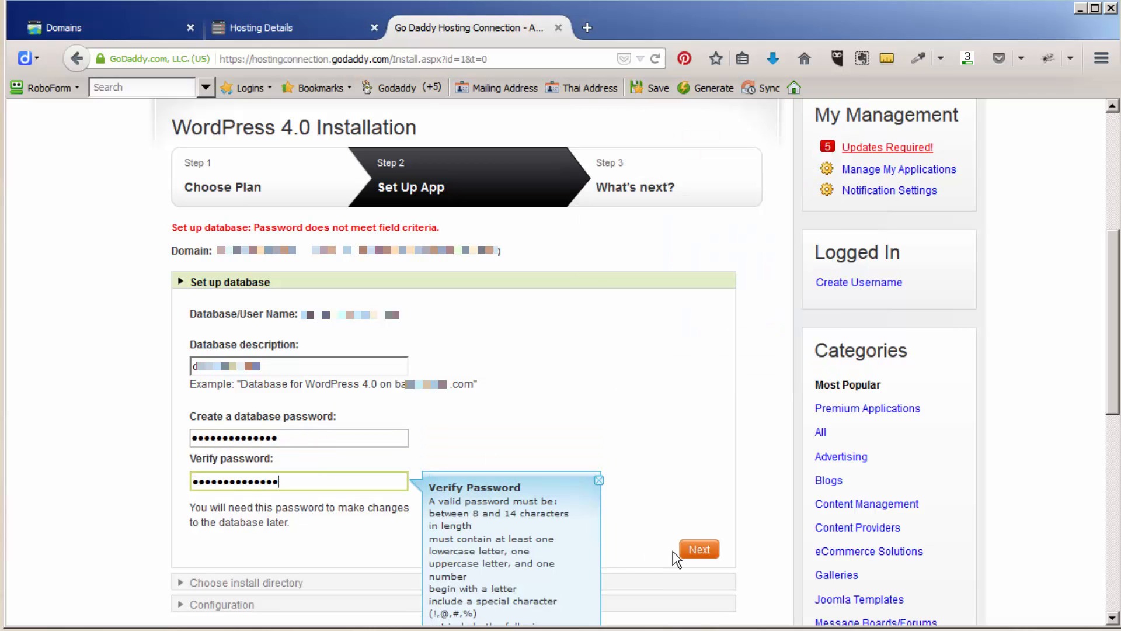
click(699, 549)
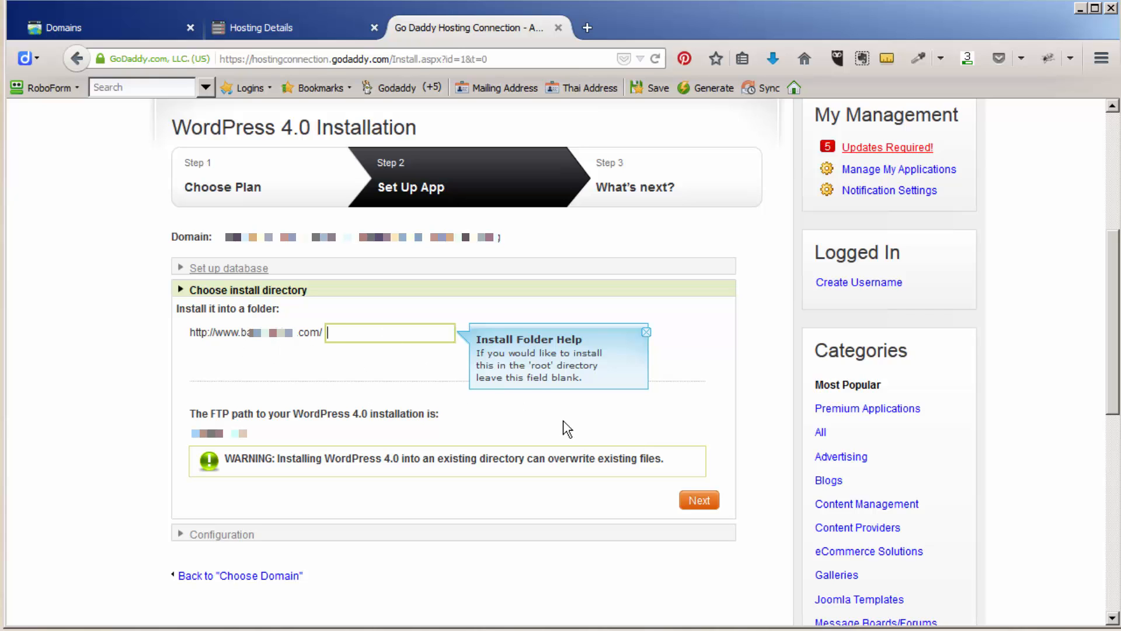
- Keep the root install folder and enter 'admin' as the admin username
click(699, 501)
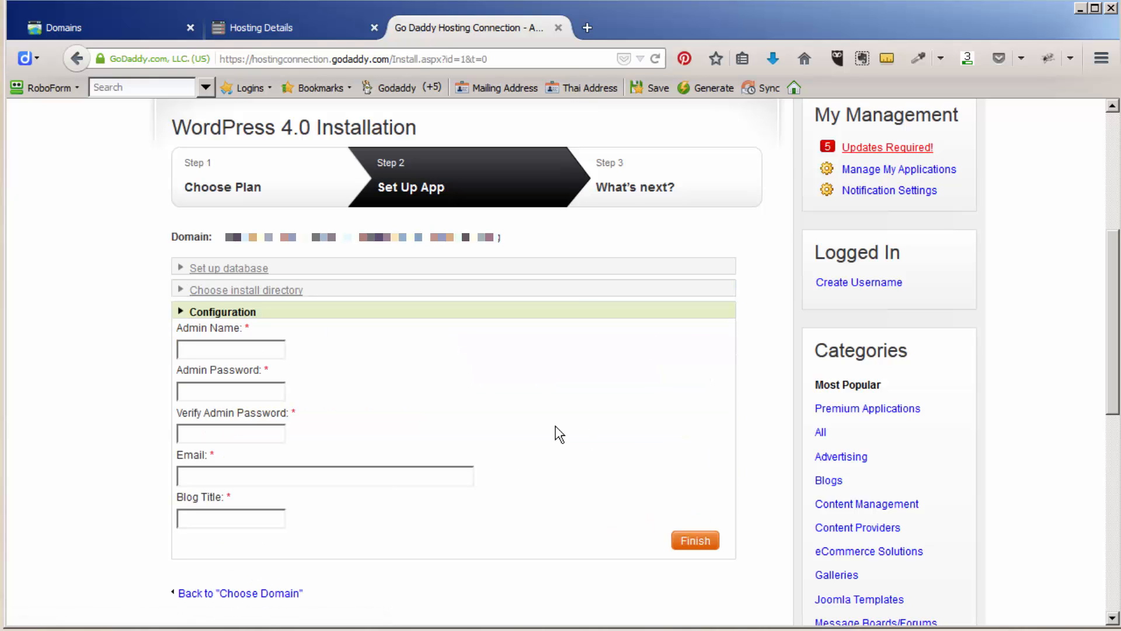
text(admin)
key(Tab)
- Generate a 20-character admin password and paste it into both admin password fields
click(708, 88)
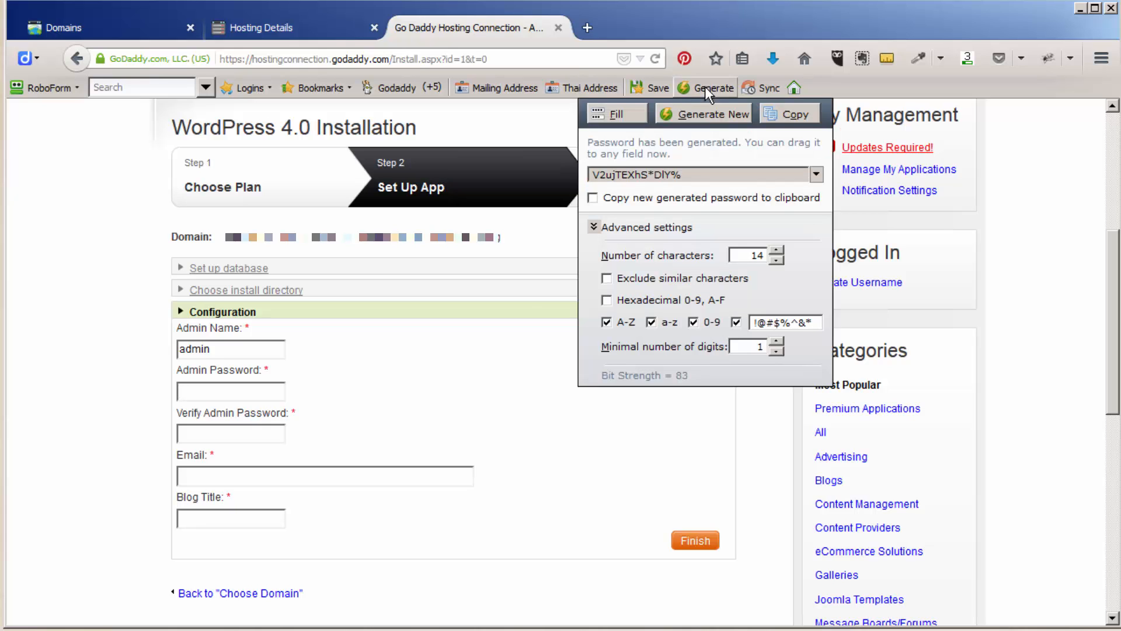
click(778, 250)
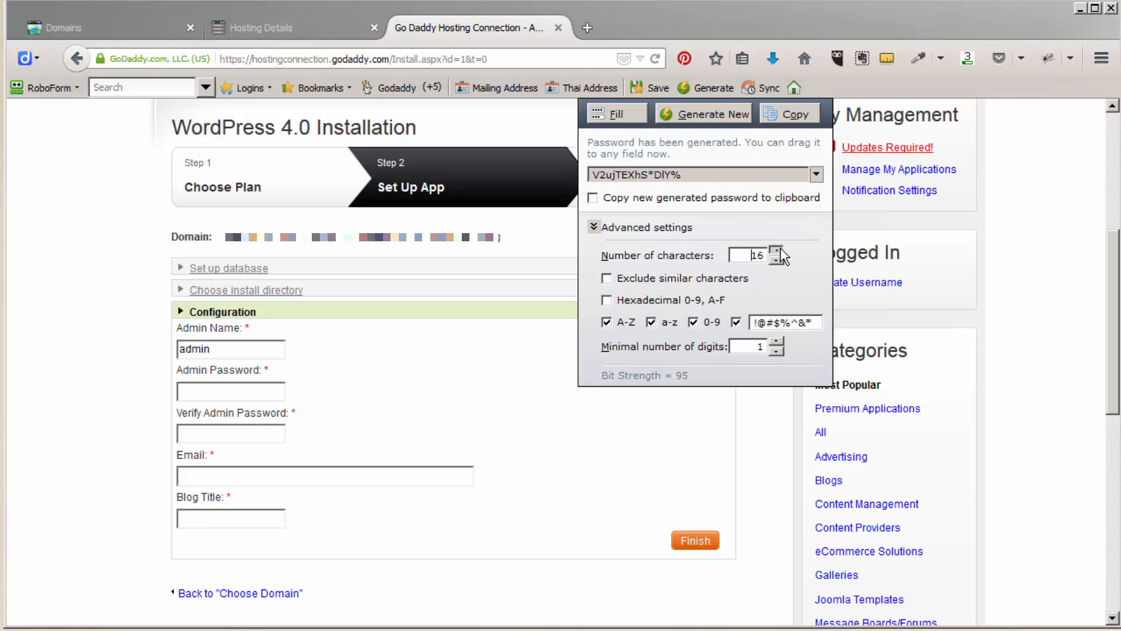
click(778, 250)
click(778, 250)
click(778, 250)
click(778, 250)
click(778, 250)
click(733, 117)
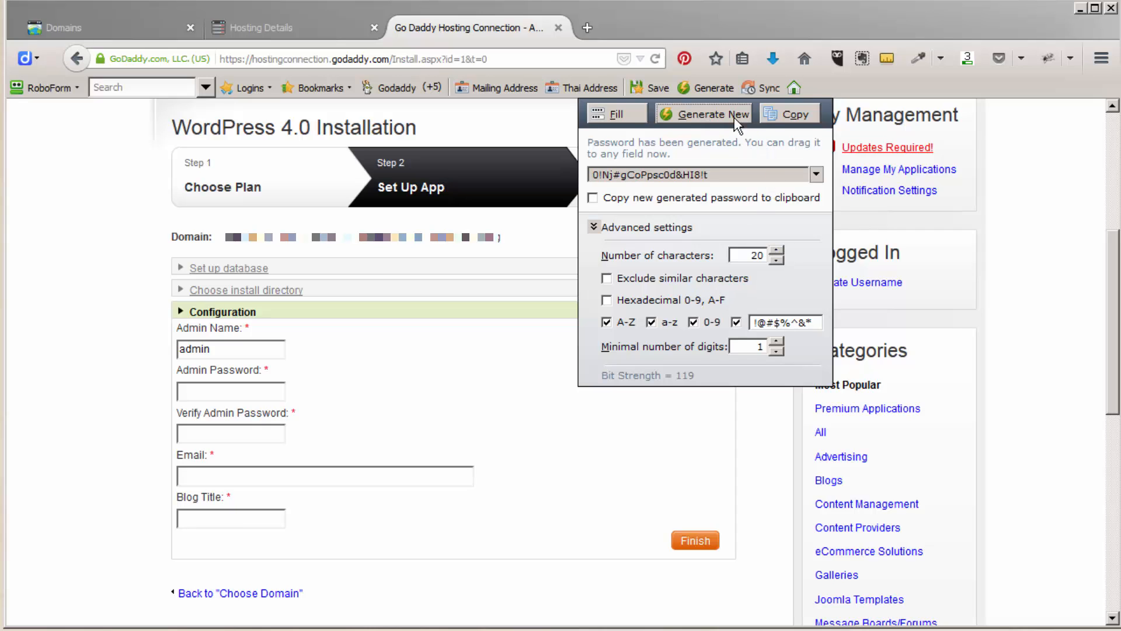
click(232, 390)
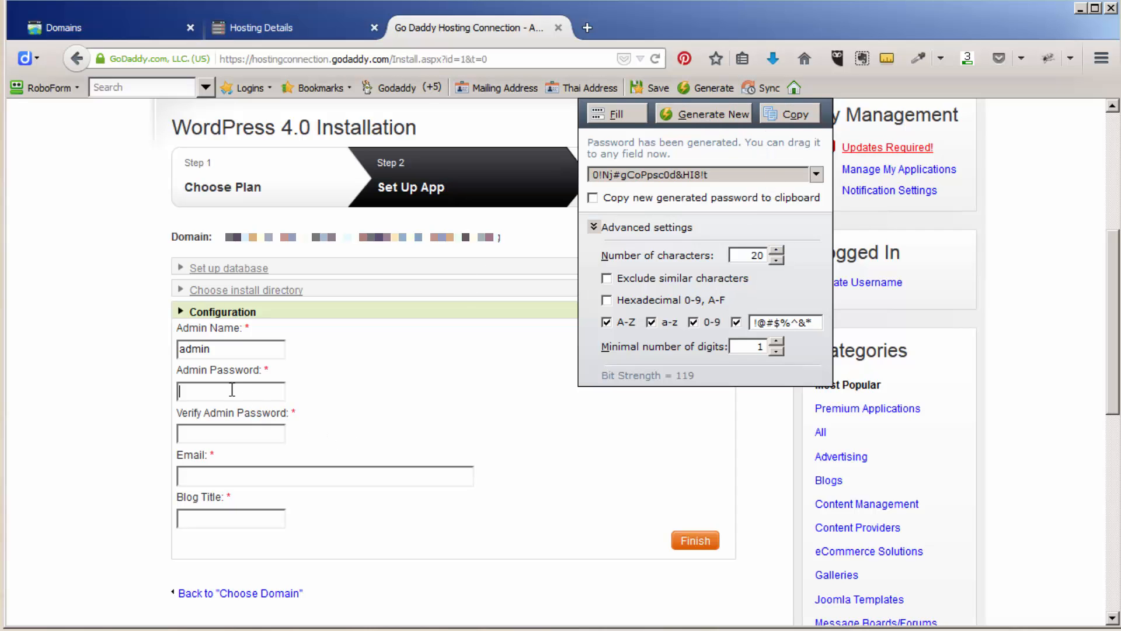
key(ctrl+v)
key(Tab)
key(ctrl+v)
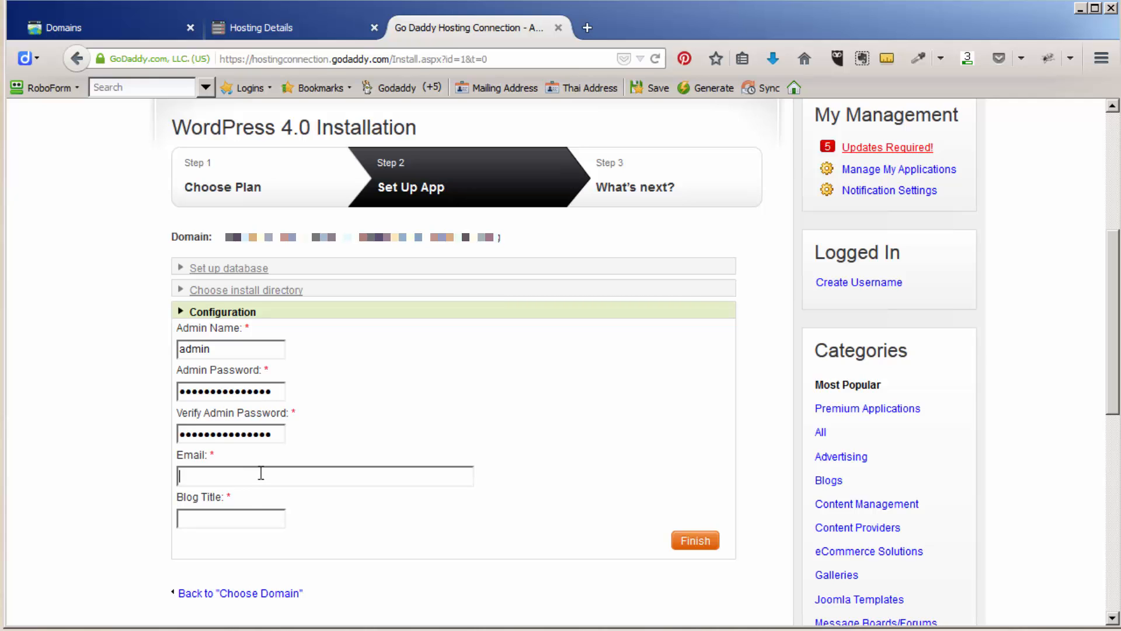
- Fill in the admin e-mail, set blog title 'Best Writing', and submit the installation
key(Tab)
key(ctrl+v)
click(218, 518)
text(Best )
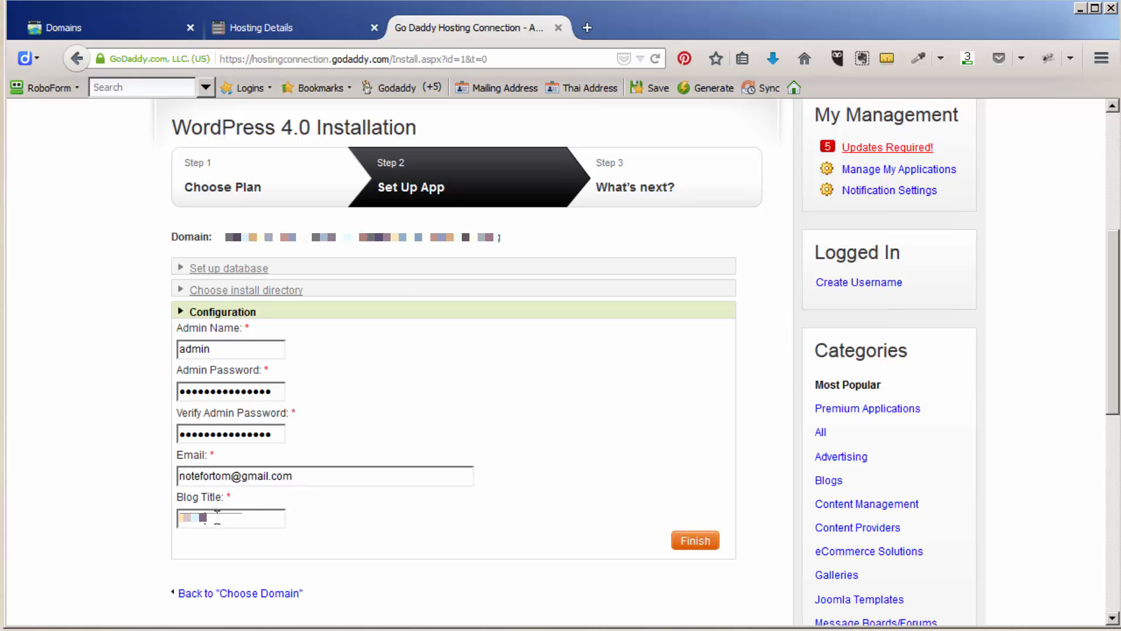
text(Writing)
click(694, 540)
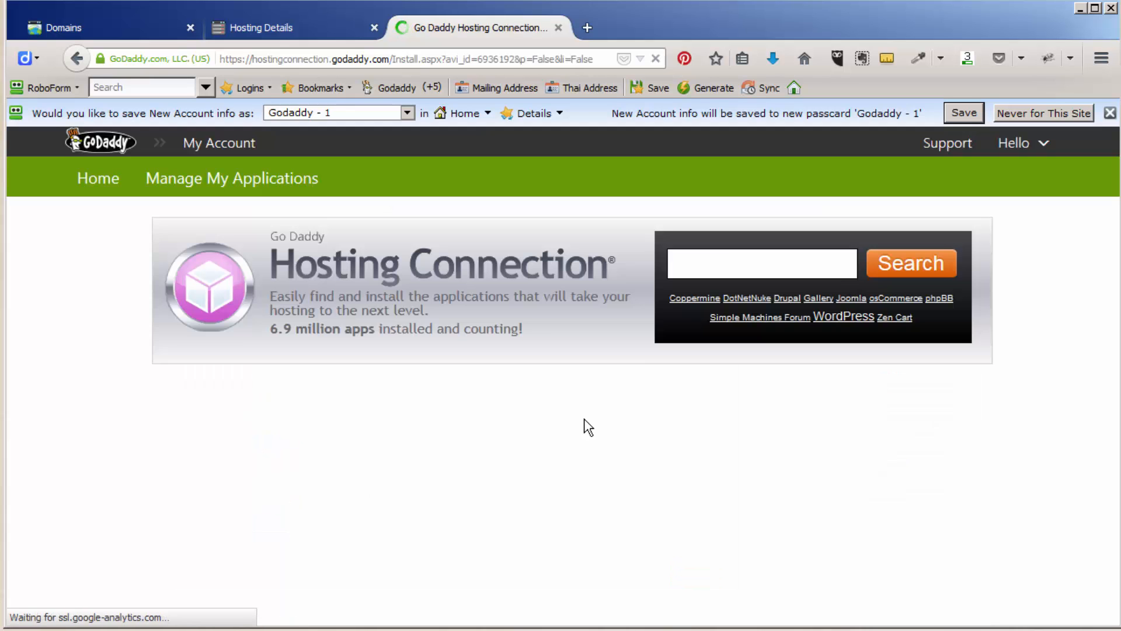
- Dismiss the RoboForm save prompt and bring up the WordPress 4.0 details, still installing
click(1109, 113)
scroll(1110, 257, down, 4)
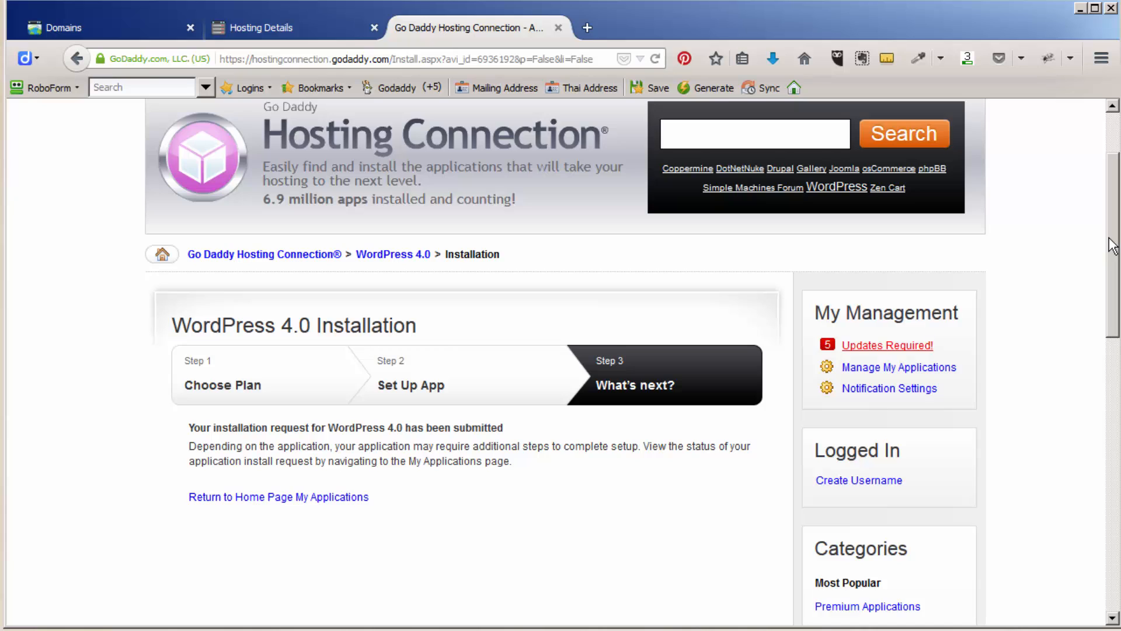
drag(1110, 257, 1106, 272)
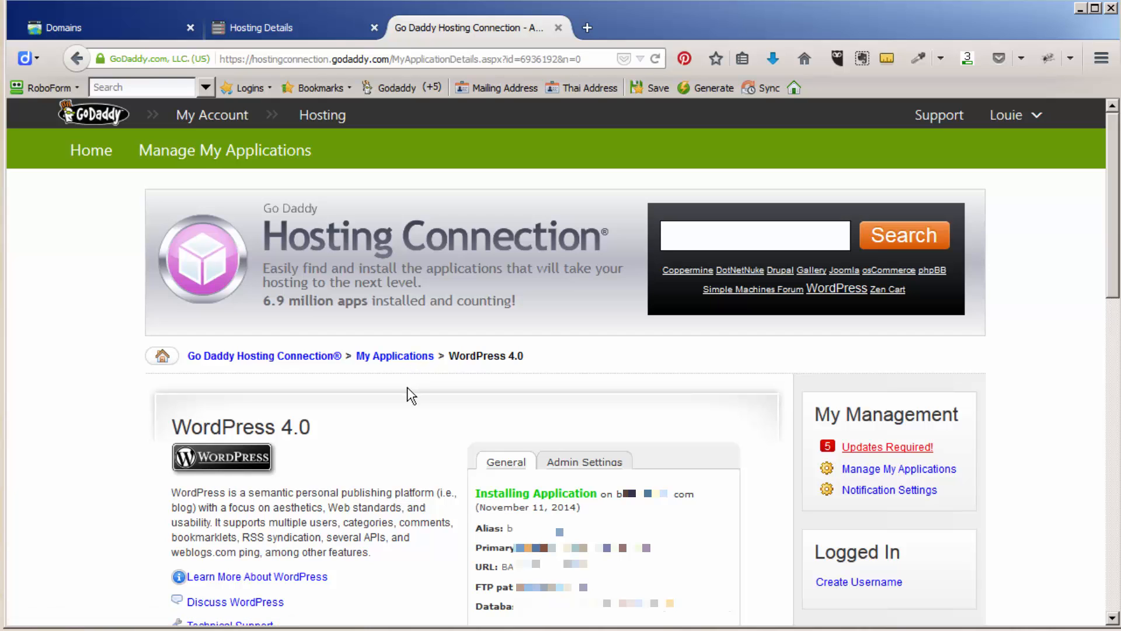
- Hide the RoboForm toolbar and reload until WordPress 4.0 shows Successfully Installed
scroll(408, 387, down, 3)
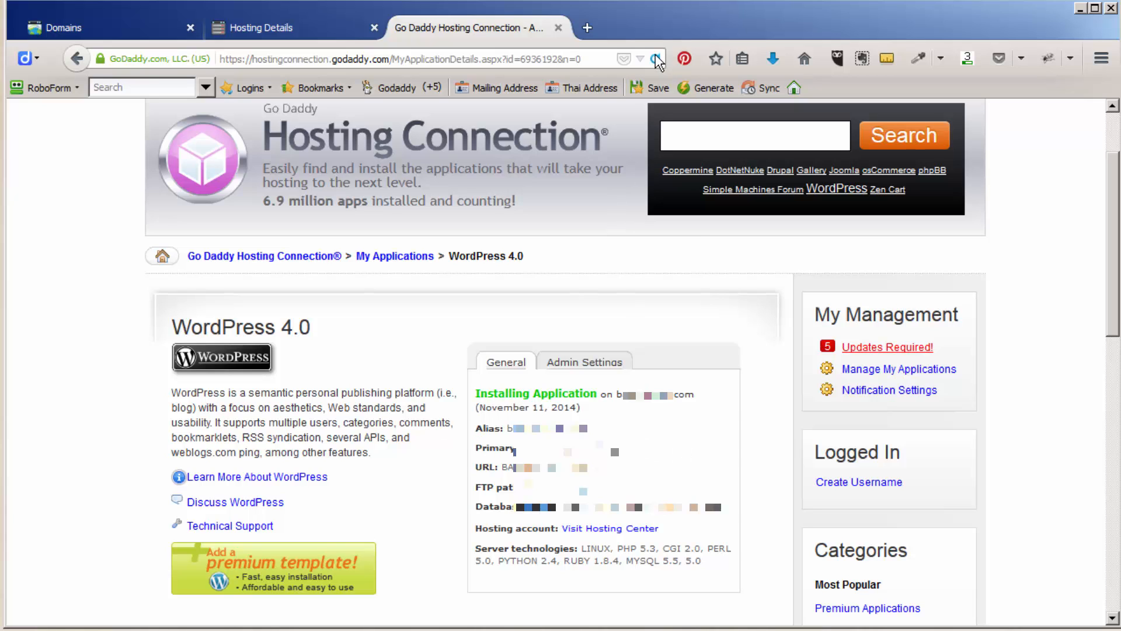
right_click(836, 86)
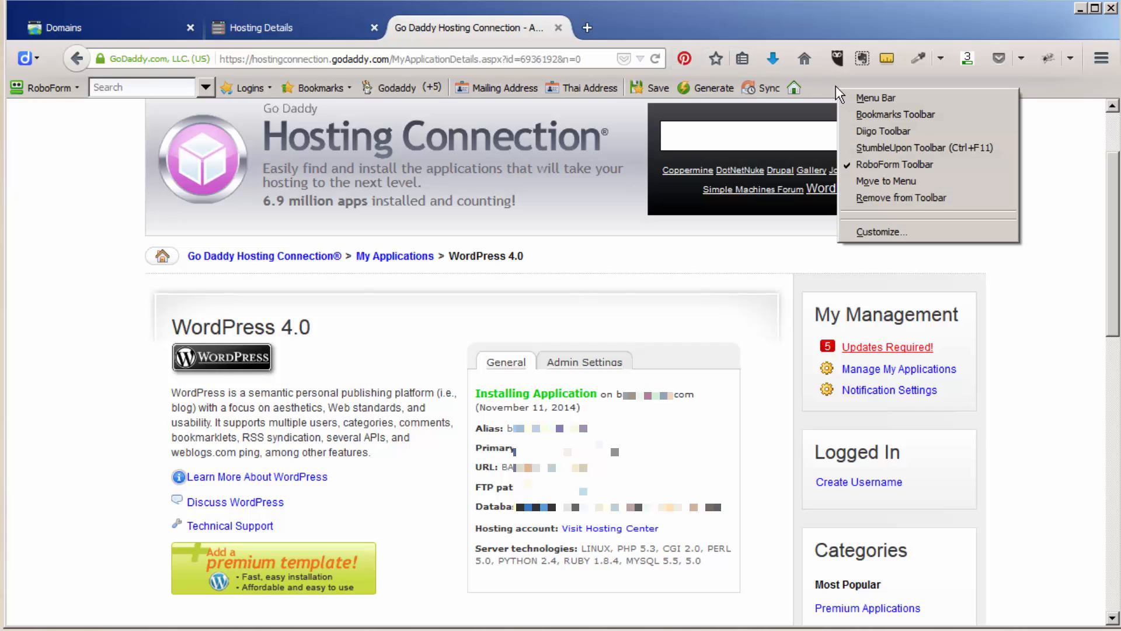
click(869, 165)
click(655, 59)
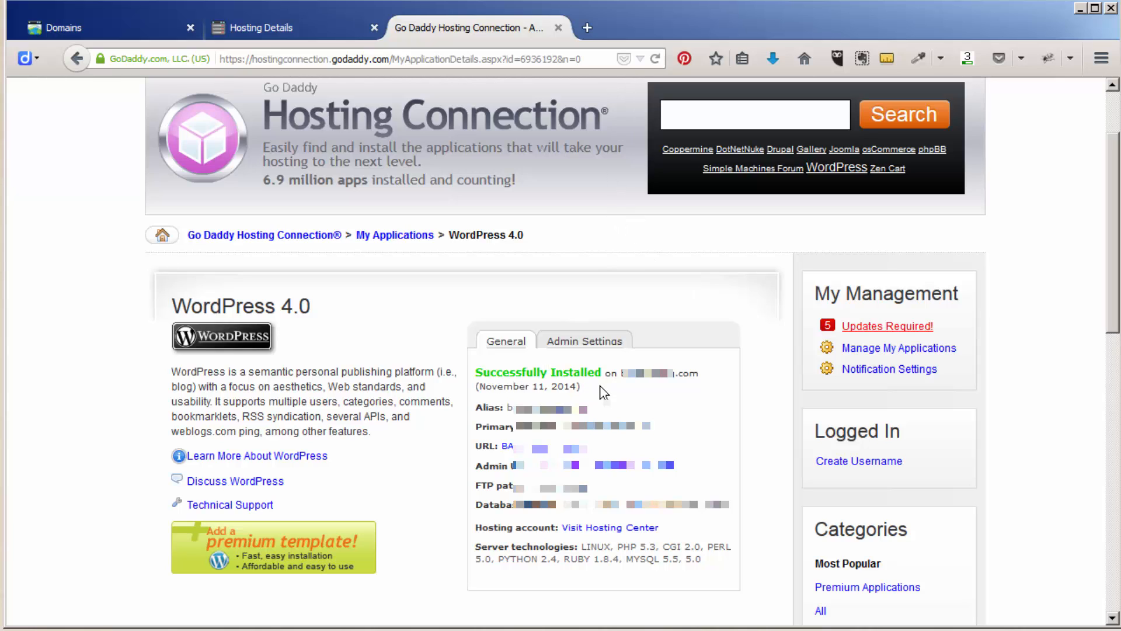
- Open the new site's admin login page, try signing in as admin, and decline RoboForm's save
click(605, 465)
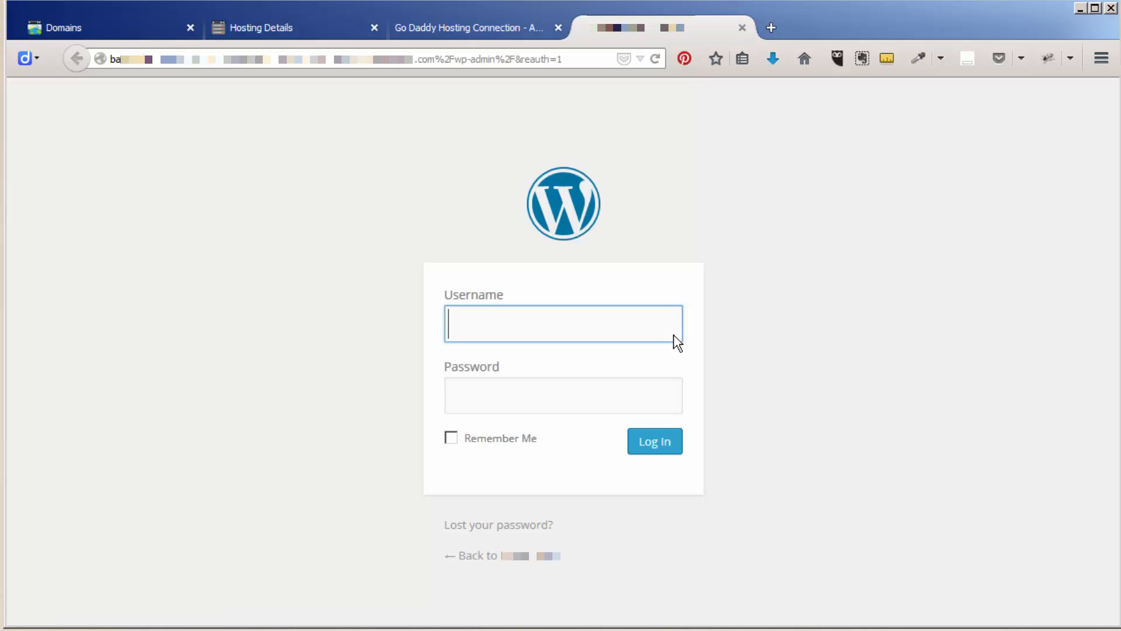
text(adm)
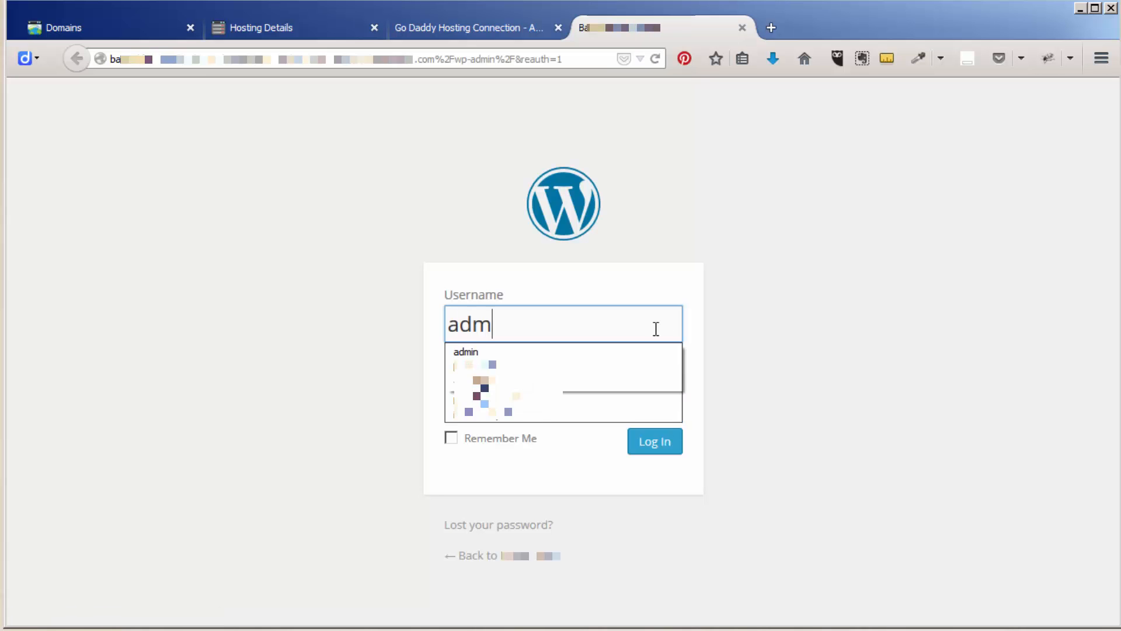
text(in)
key(Tab)
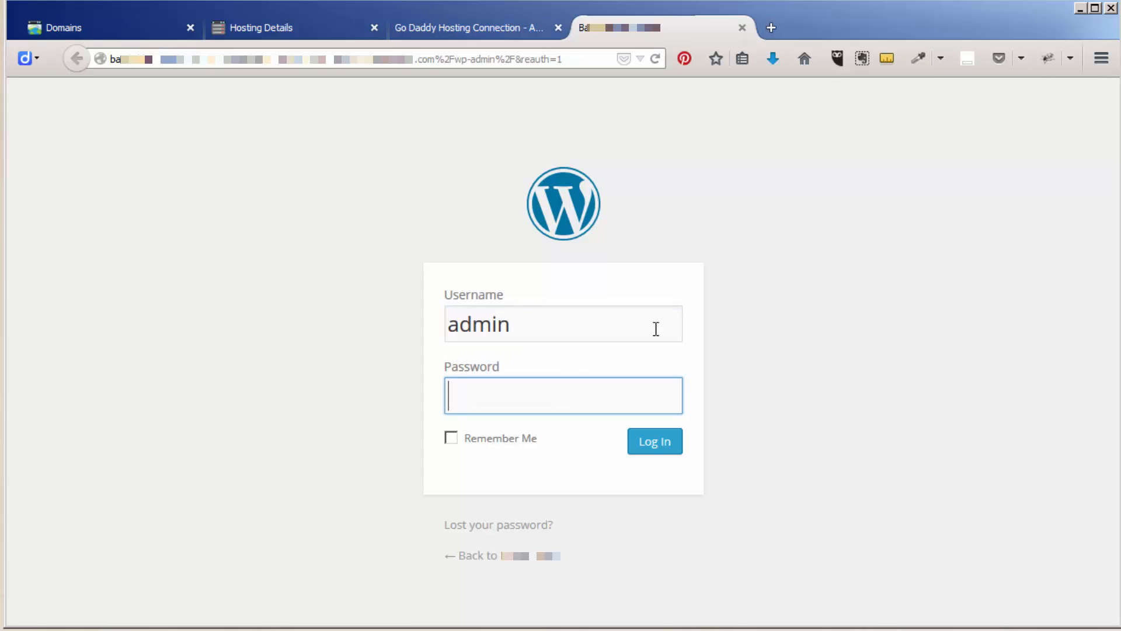
key(ctrl+v)
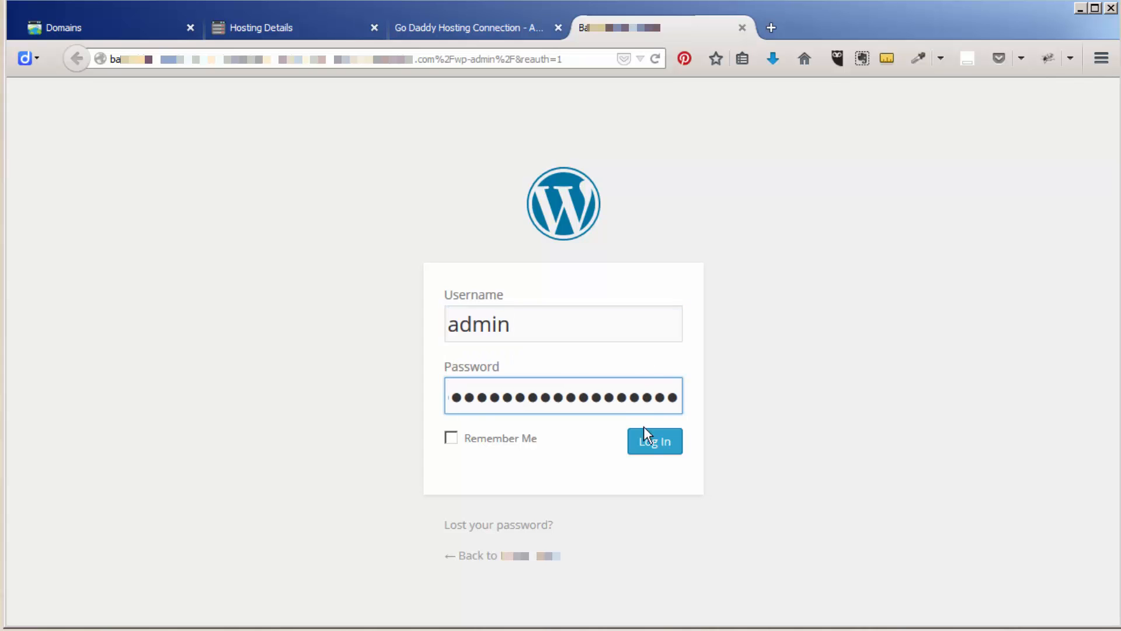
click(668, 445)
click(578, 399)
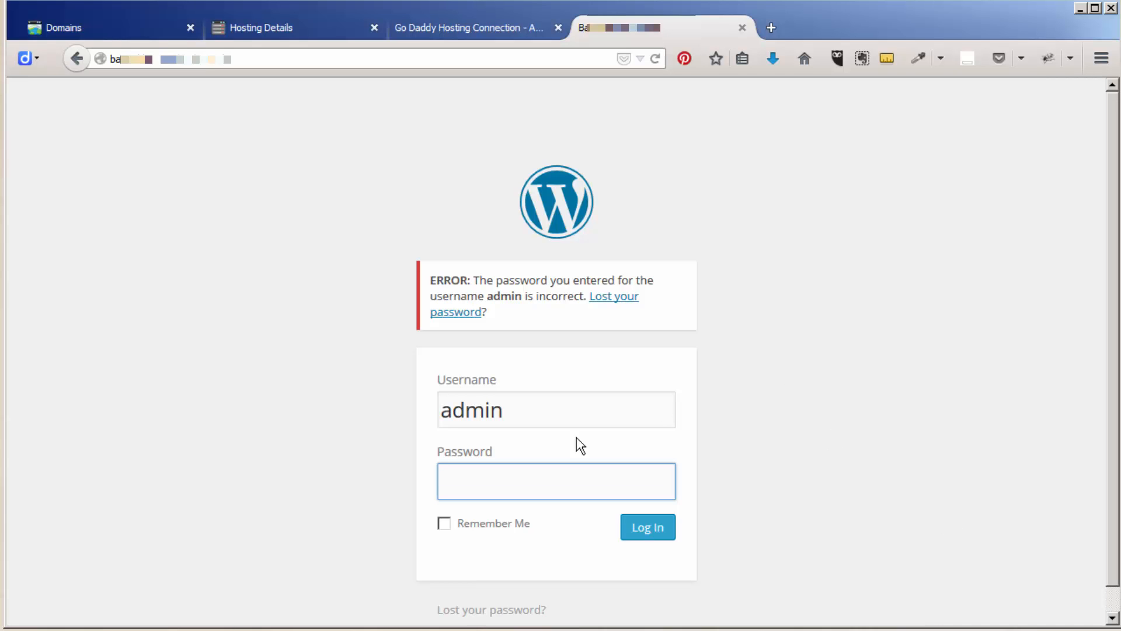
- Re-enter the correct admin password, log in again, and decline saving the login
key(ctrl+v)
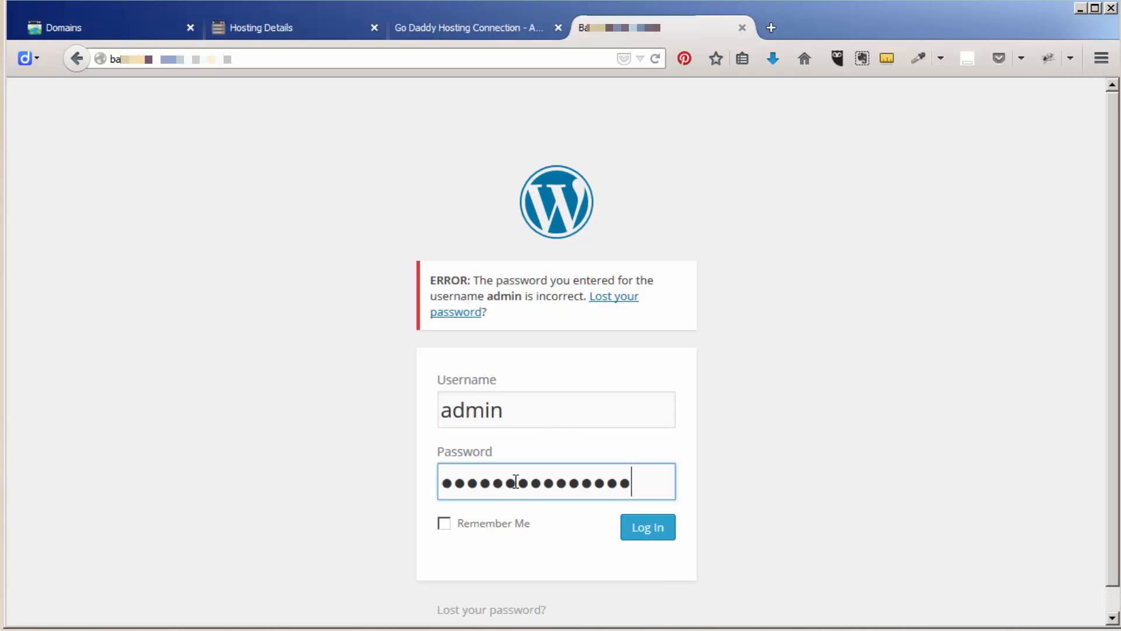
click(652, 527)
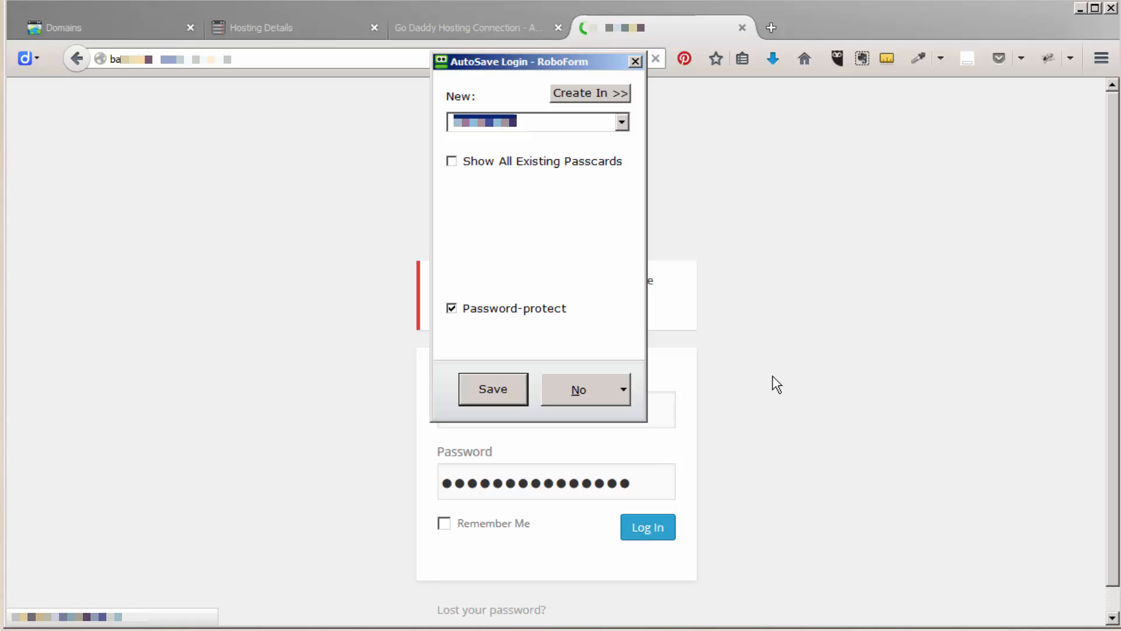
click(602, 389)
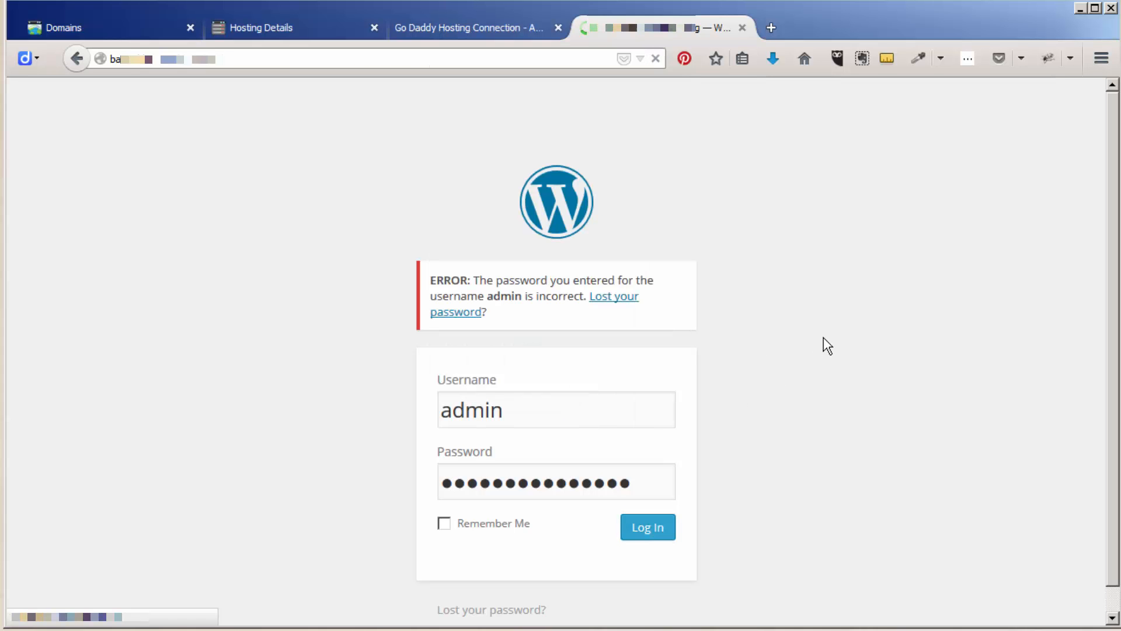